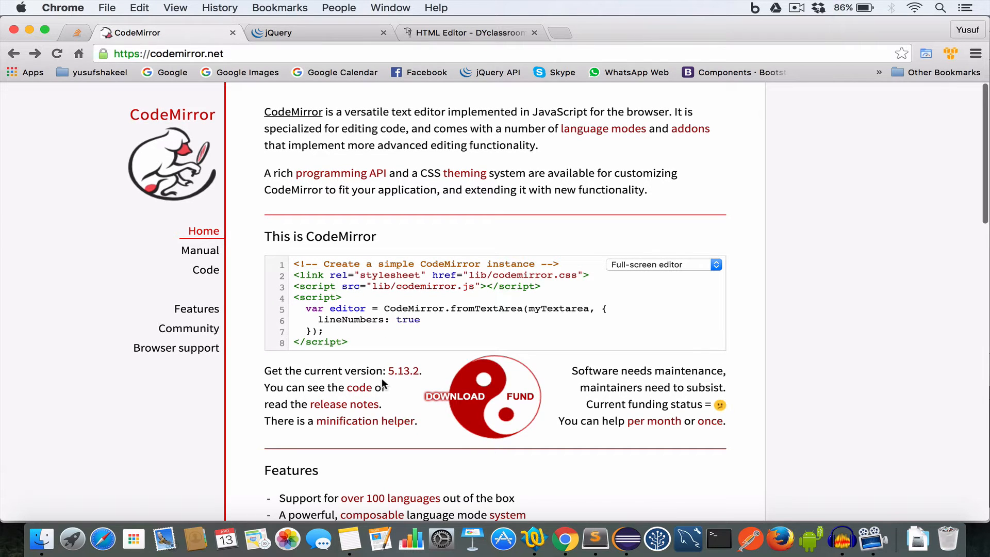
Step: Download the CodeMirror package as codemirror.zip from the CodeMirror site
left_click(460, 400)
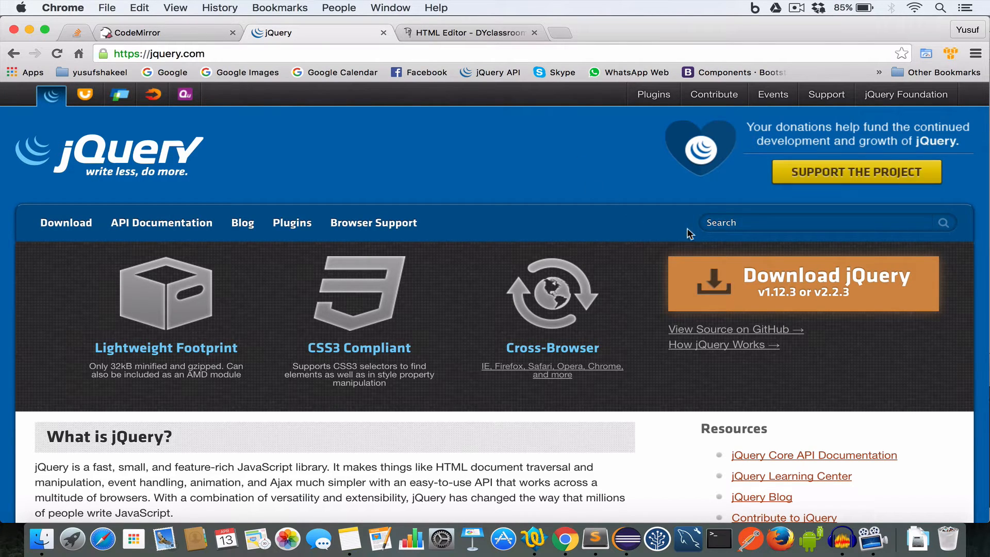
Step: Download the compressed production jQuery 1.12.3 file, then hide Chrome to show the desktop
left_click(847, 287)
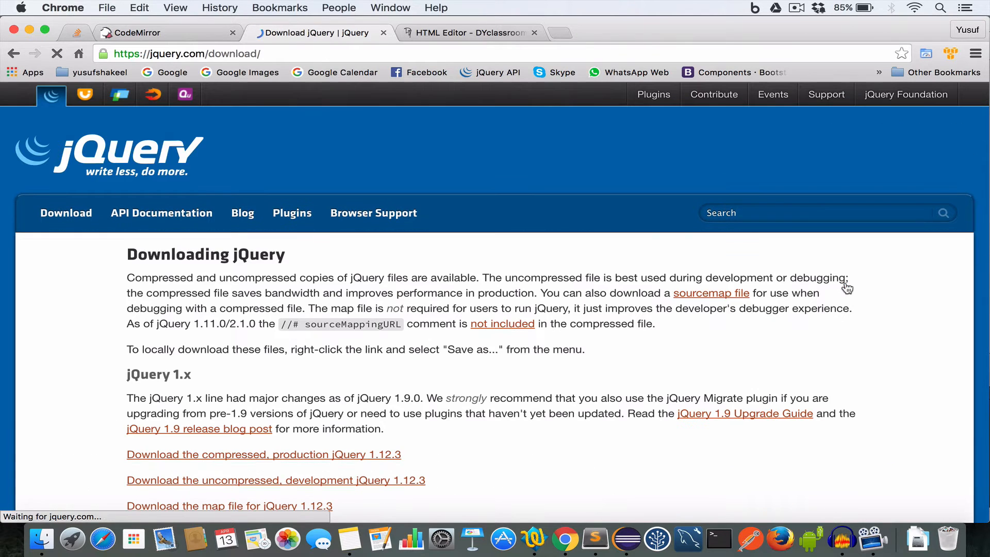
scroll(502, 330, "down", 3)
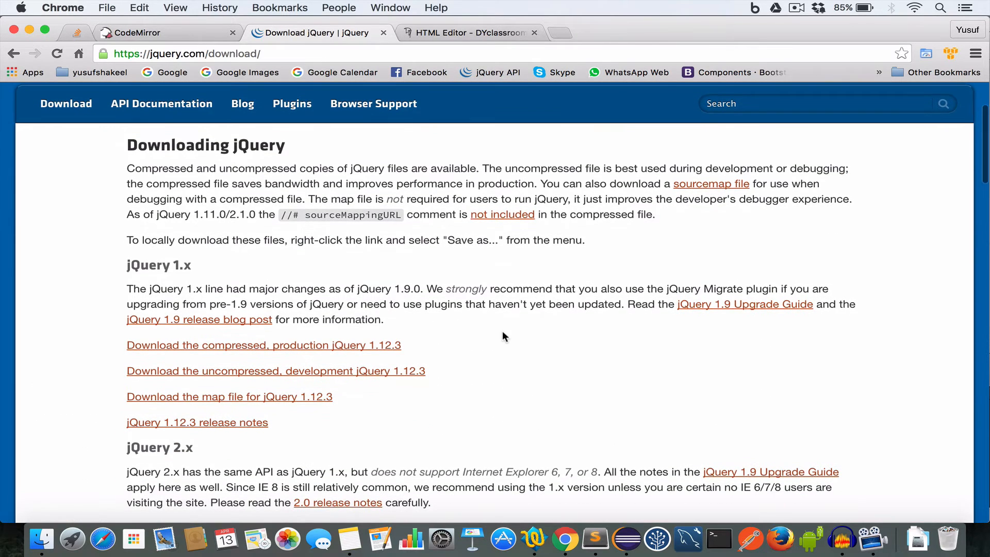
left_click(380, 348)
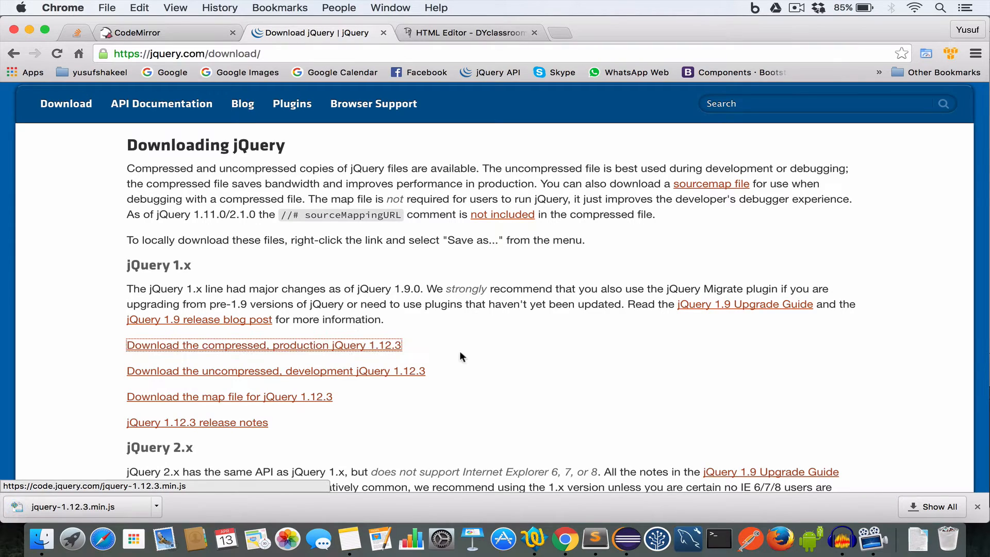
key("super+h")
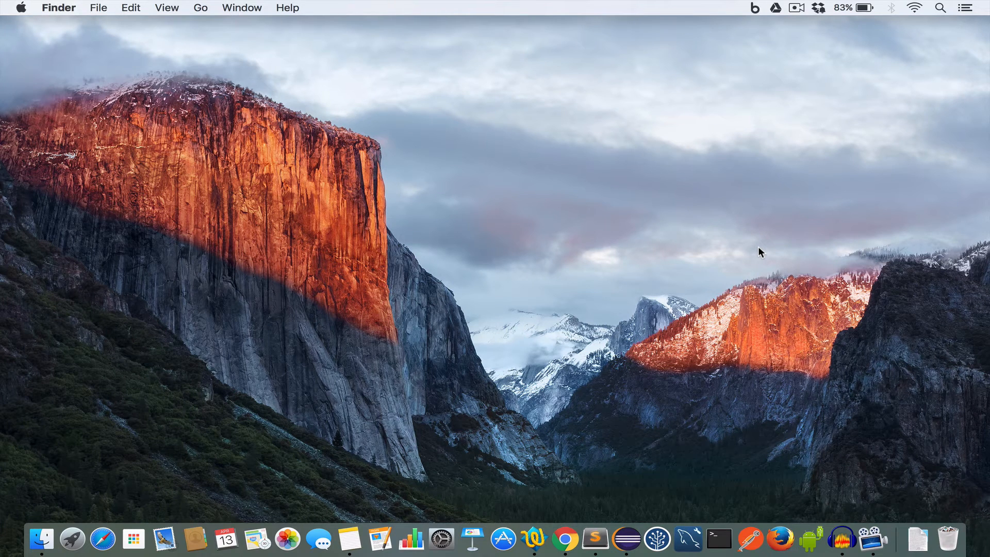
Step: Create a codemirror folder on the desktop and open it in Finder
right_click(629, 85)
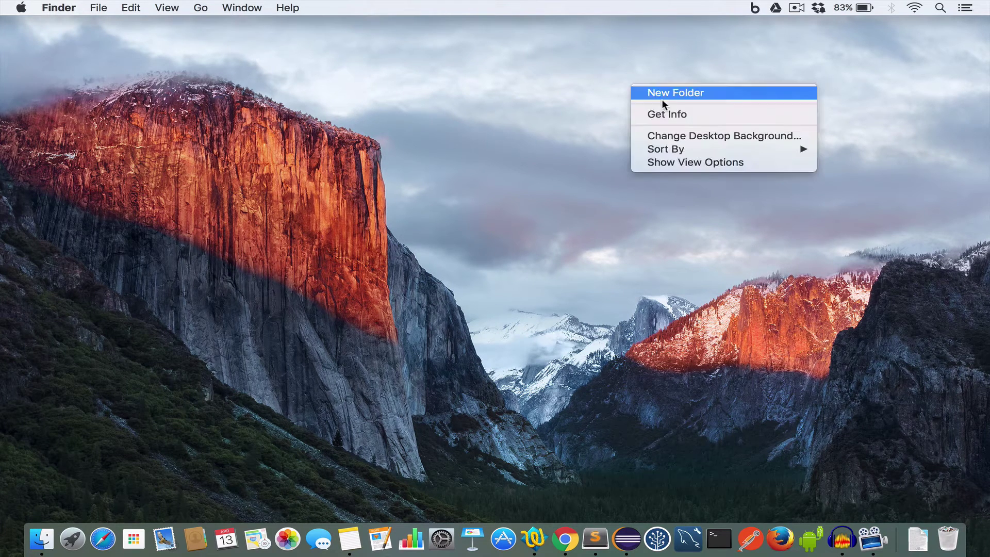
left_click(688, 93)
type("codemirror")
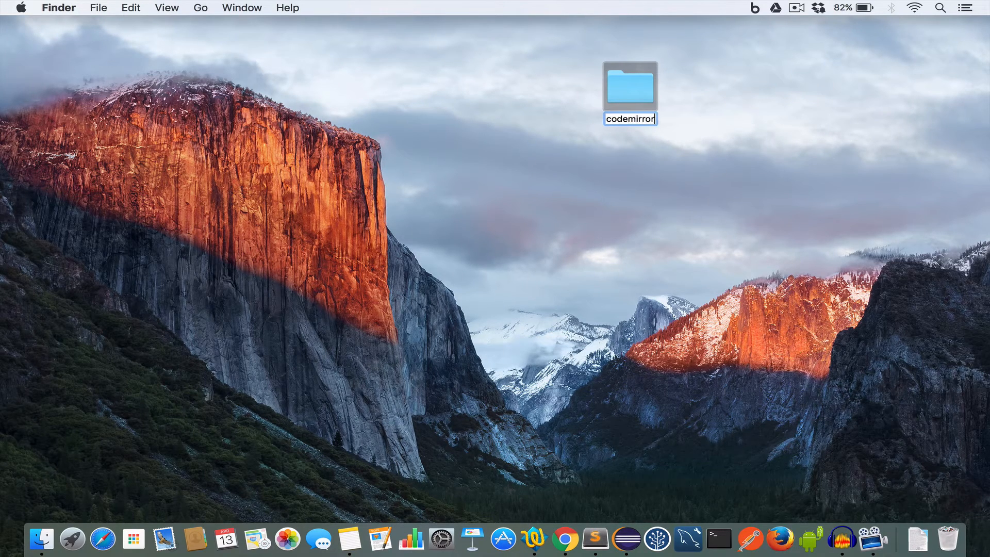
left_click(748, 92)
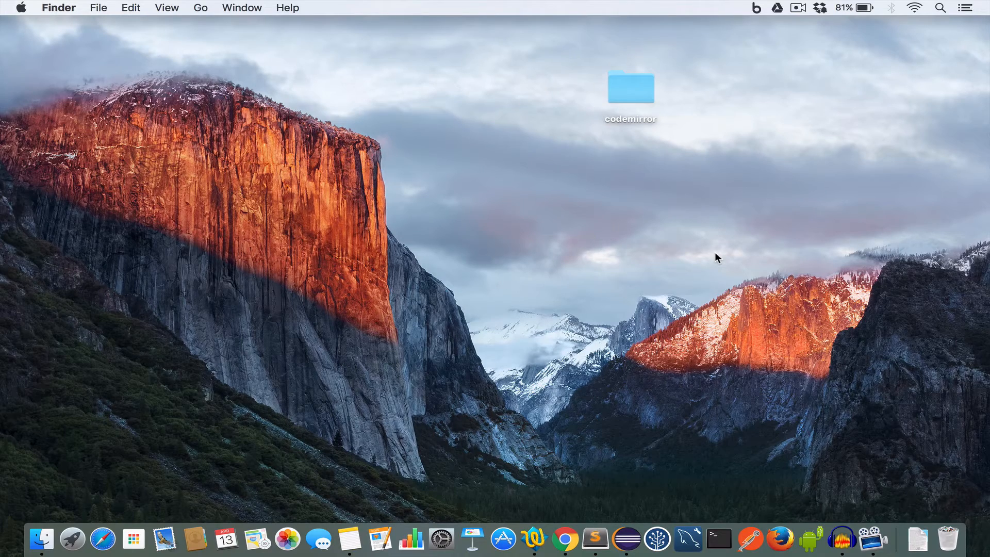
double_click(617, 87)
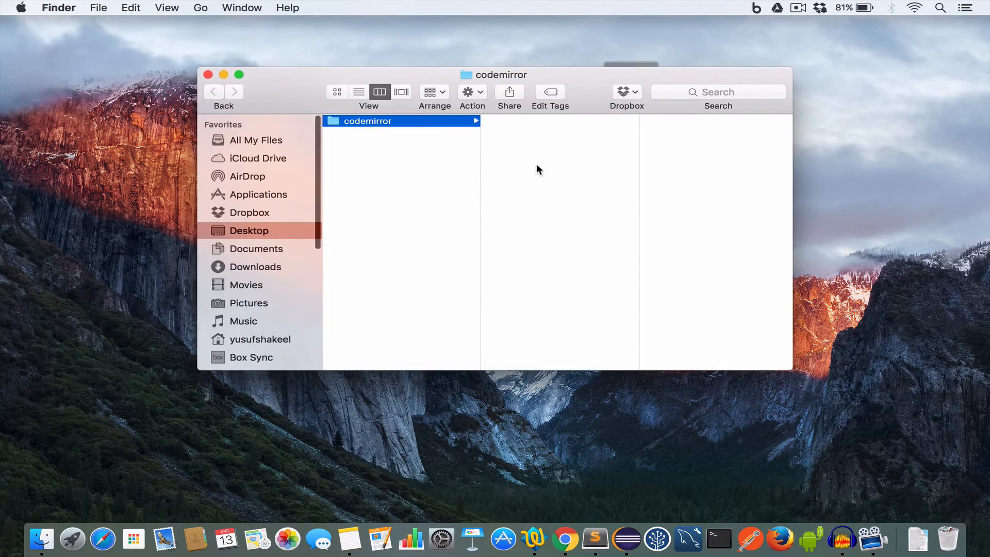
Step: Add js, css and plugin subfolders inside the codemirror folder
right_click(536, 163)
left_click(568, 171)
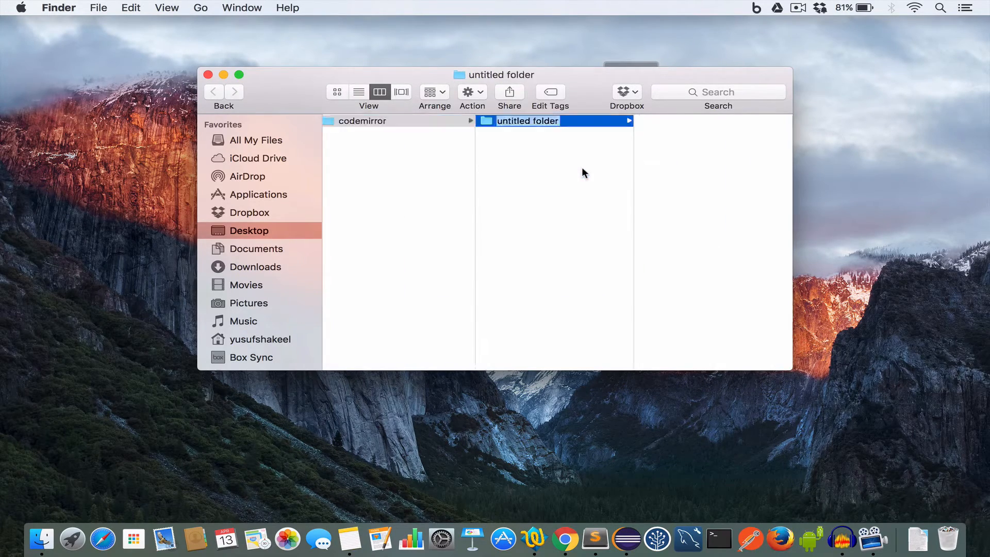
type("js")
key("Return")
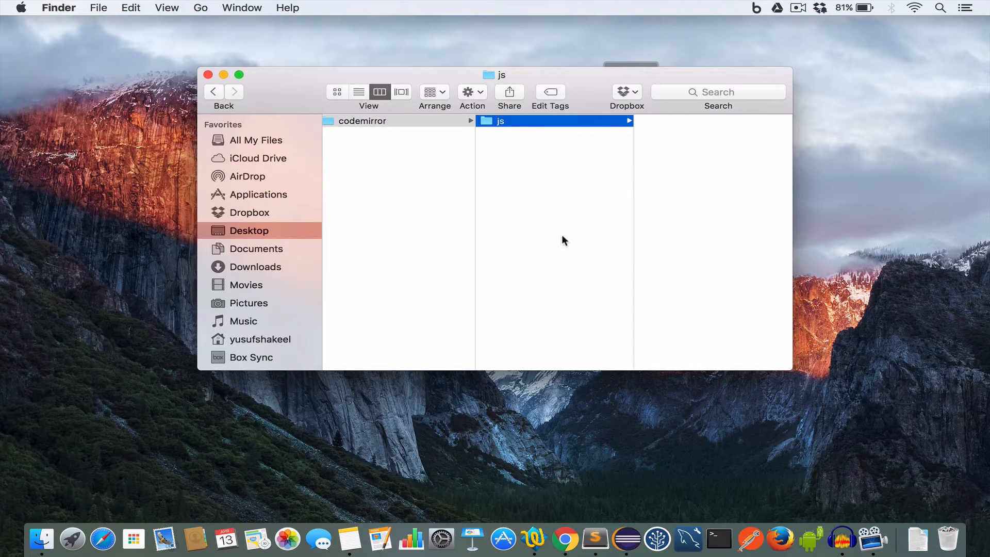
right_click(561, 234)
left_click(582, 241)
type("css")
key("Return")
right_click(541, 219)
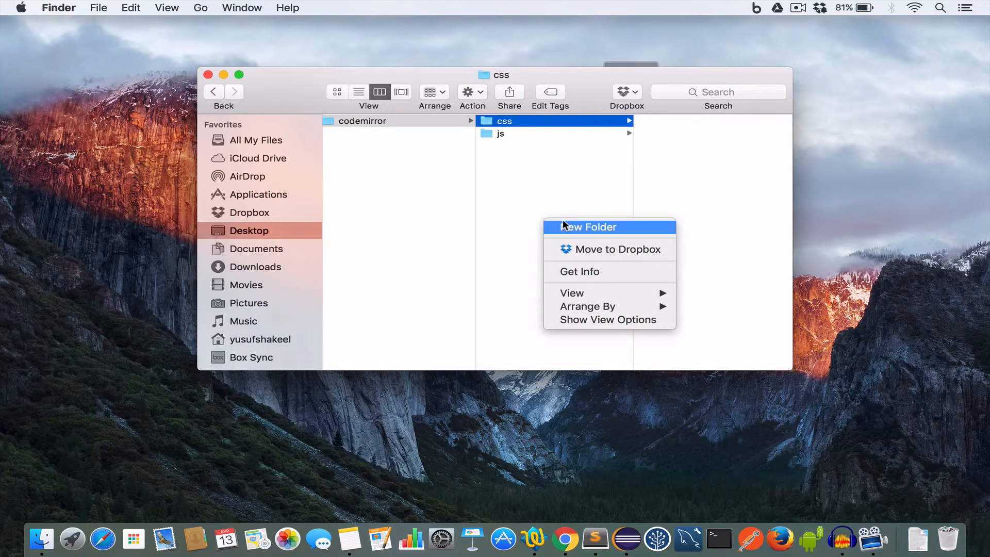
left_click(563, 223)
type("plugin")
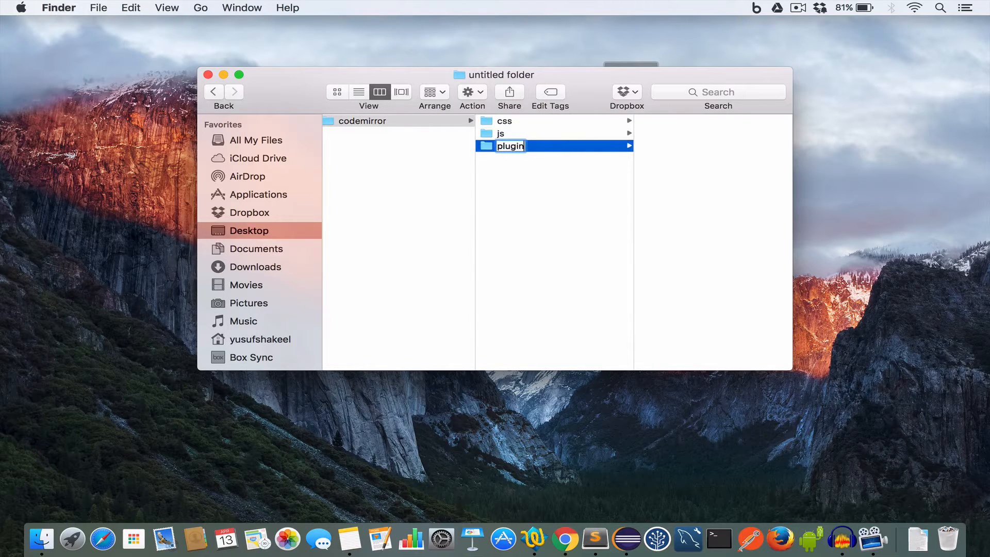
key("Return")
left_click(518, 192)
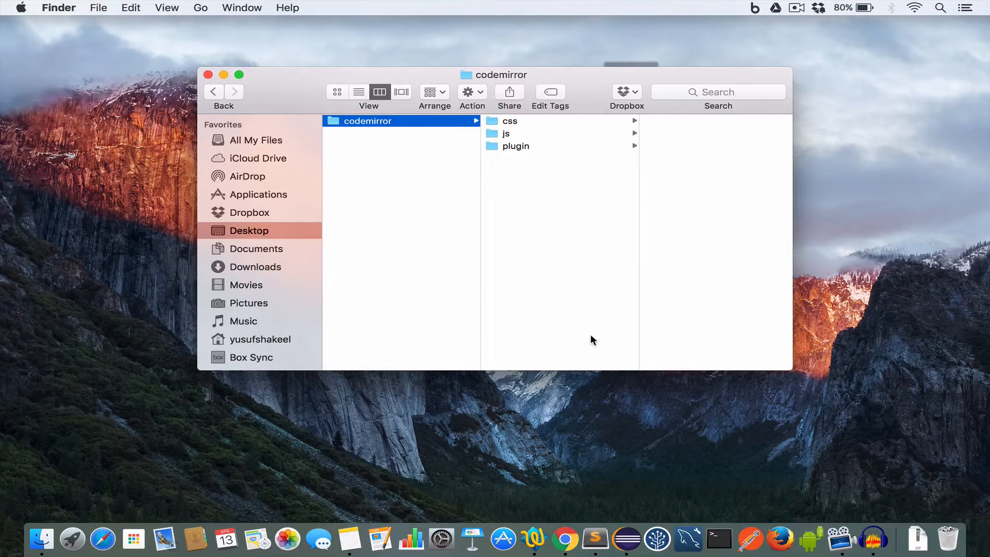
Step: Paste codemirror.zip into the plugin folder
left_click(510, 145)
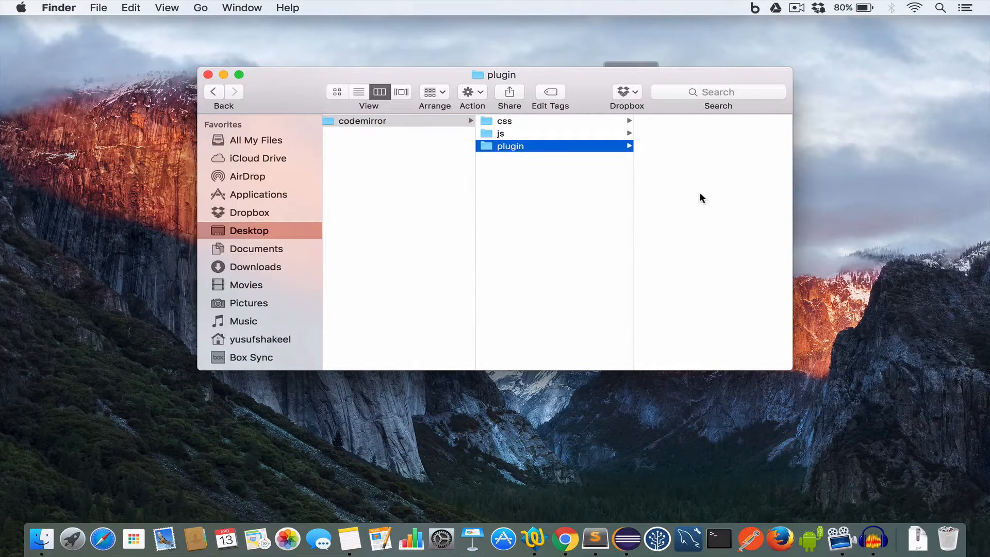
key("super+v")
Step: Extract codemirror.zip, rename codemirror-5.13.2 to codemirror and delete the leftover zip
double_click(691, 122)
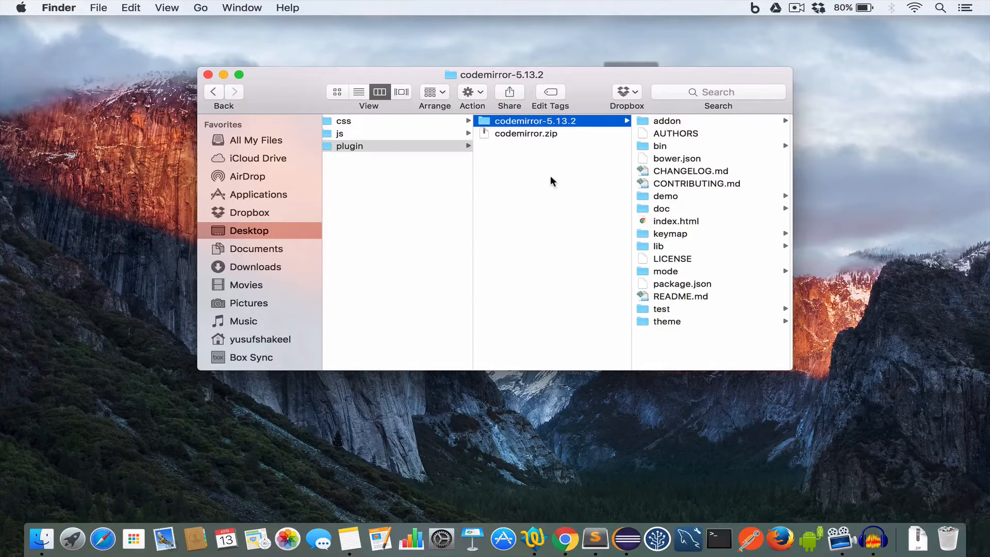
key("Return")
key("Right")
key("BackSpace")
key("BackSpace")
key("BackSpace")
key("BackSpace")
key("BackSpace")
key("BackSpace")
key("BackSpace")
key("Return")
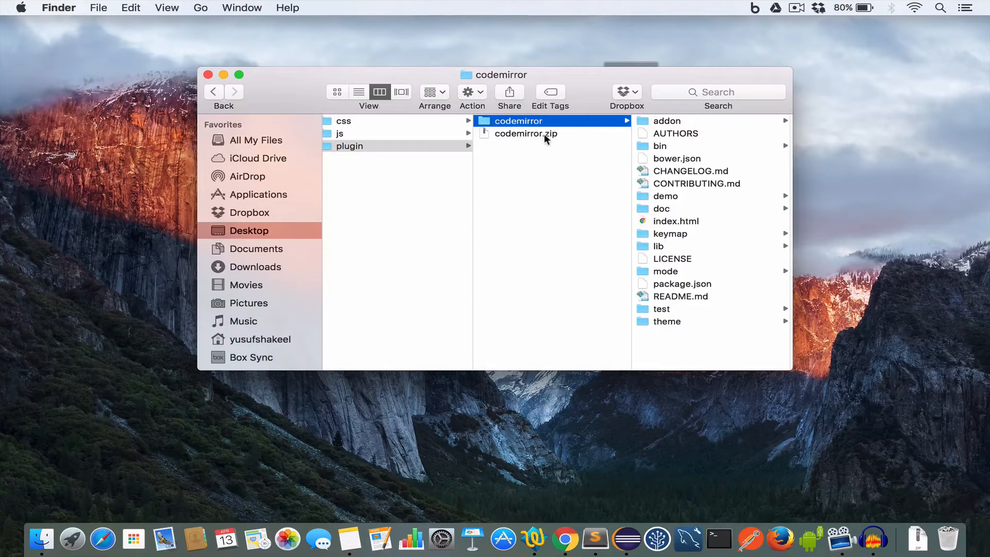
left_click(544, 134)
key("super+BackSpace")
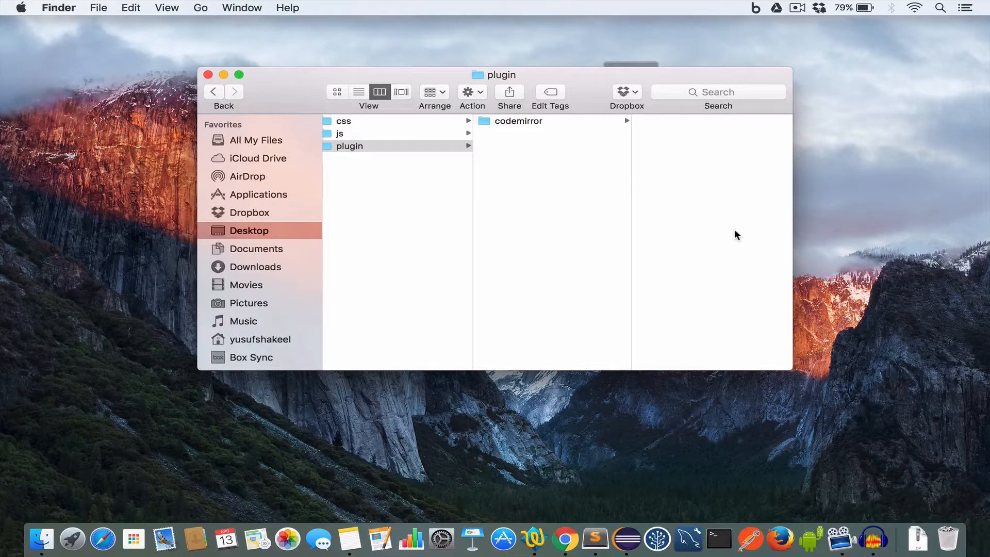
Step: Paste the jQuery file into the js folder and rename it jquery.min.js
left_click(385, 134)
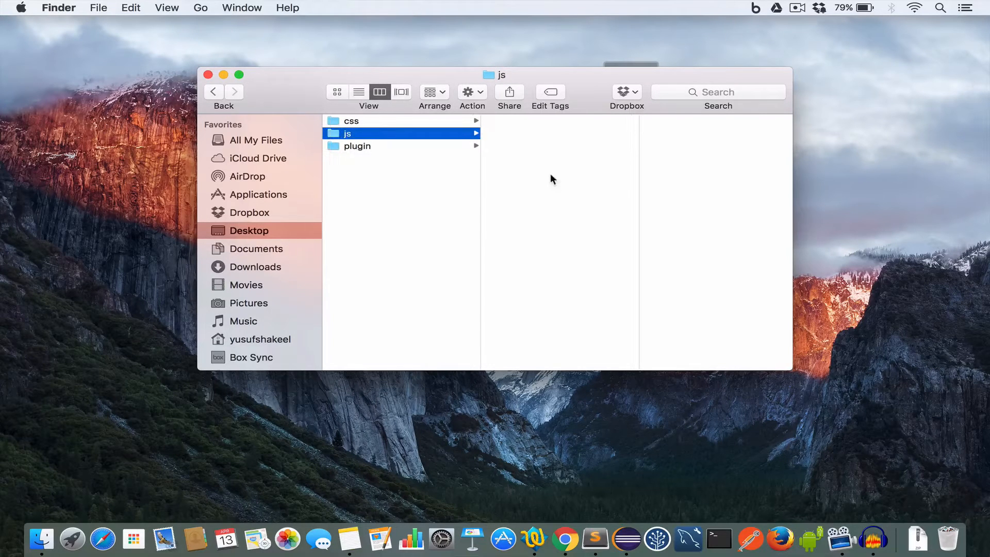
key("super+v")
left_click(549, 121)
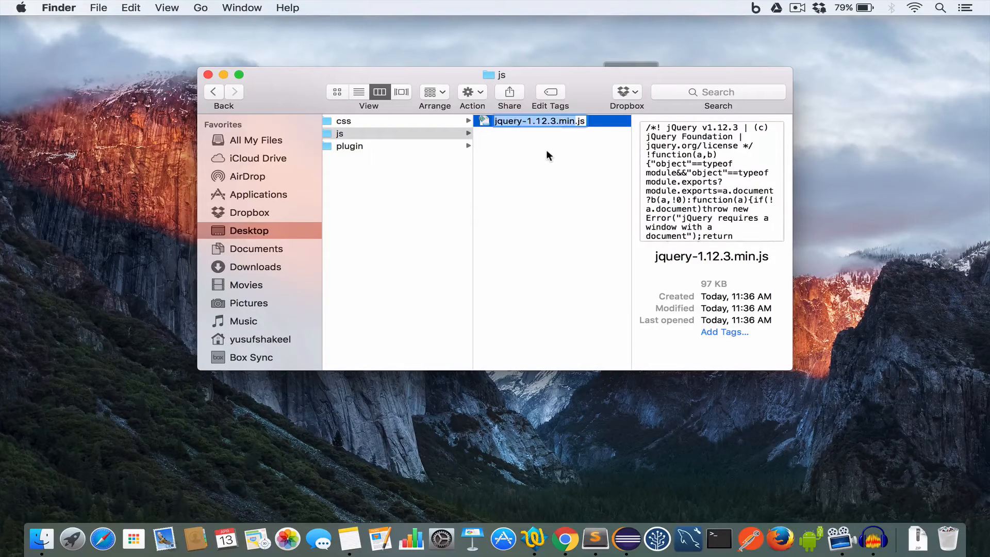
key("Right")
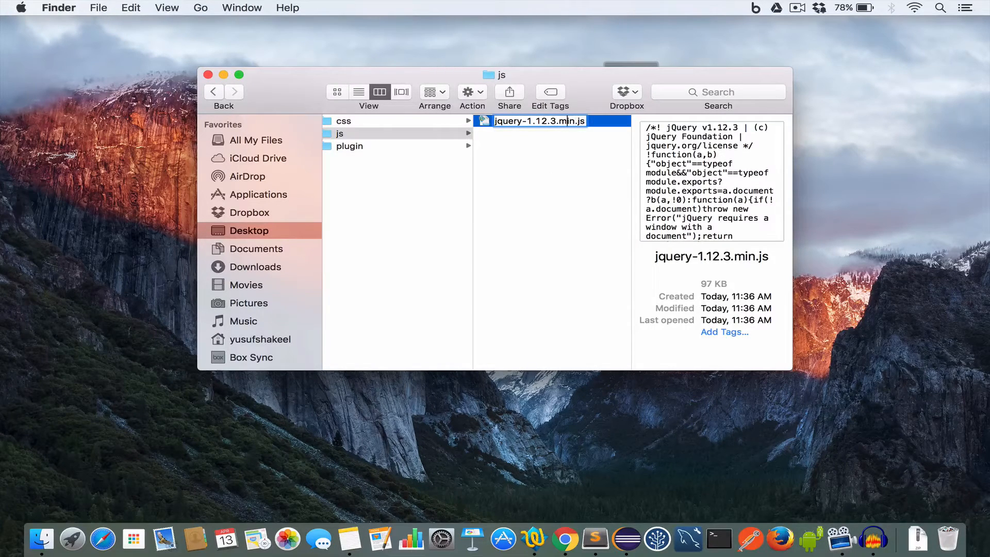
key("BackSpace")
key("BackSpace")
key("BackSpace")
key("BackSpace")
key("BackSpace")
key("BackSpace")
key("BackSpace")
key("Return")
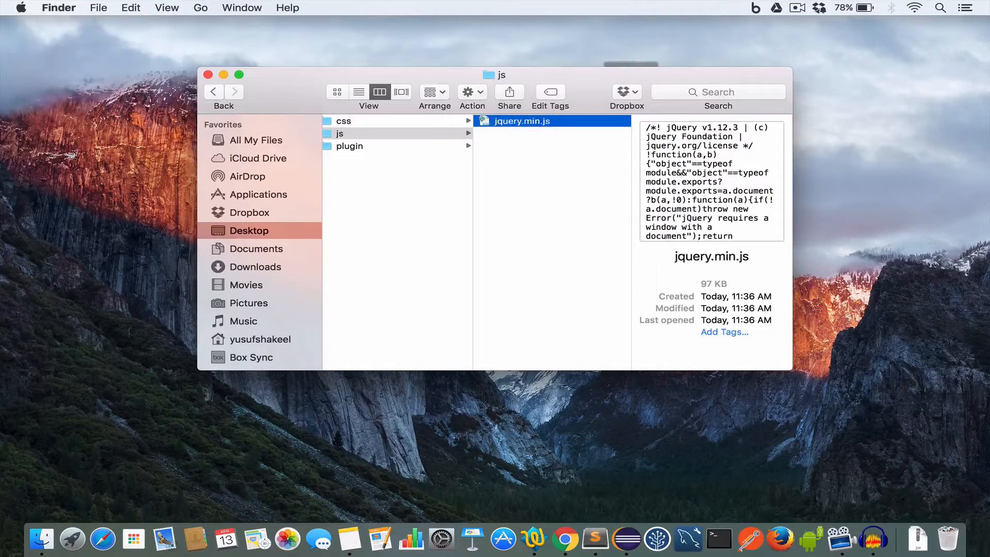
Step: Close the codemirror Finder window, leaving the folder on the desktop
left_click(506, 161)
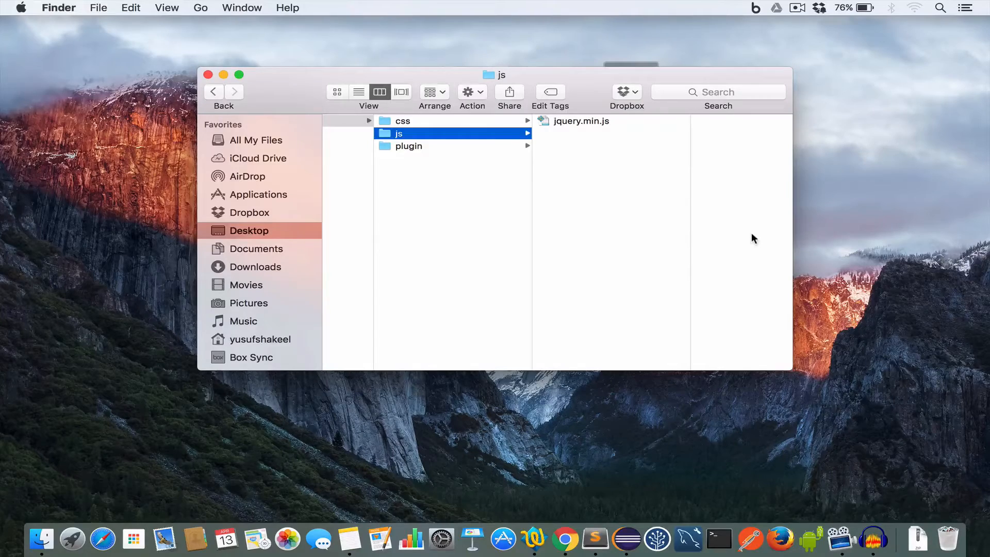
left_click(207, 75)
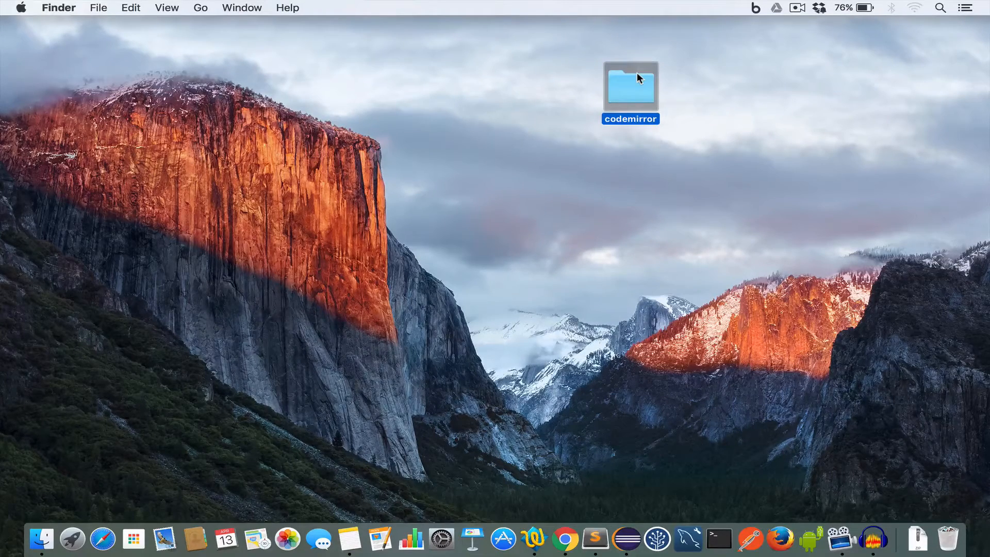
Step: Open the codemirror folder in Sublime Text 2 and save a new file as index.html
left_click_drag(636, 72, 602, 531)
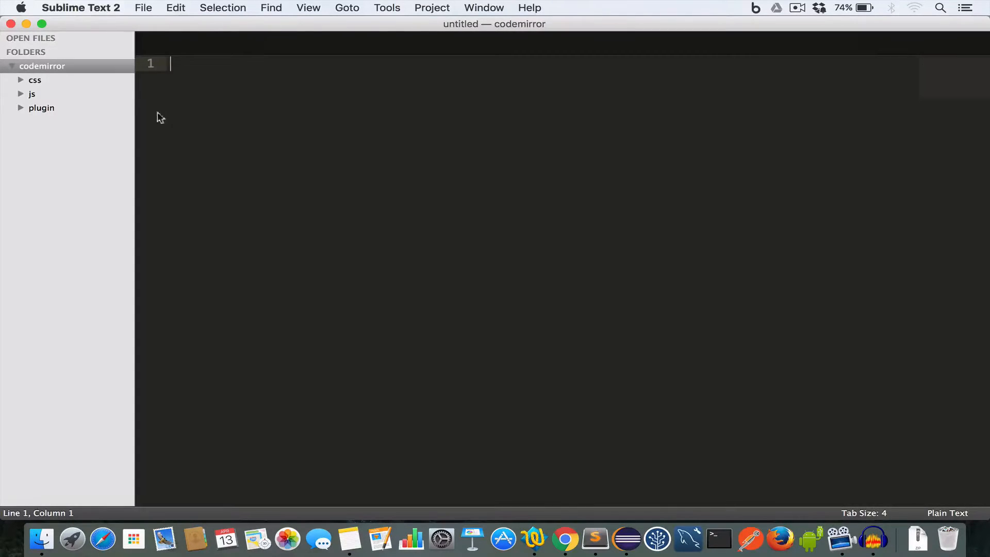
right_click(46, 66)
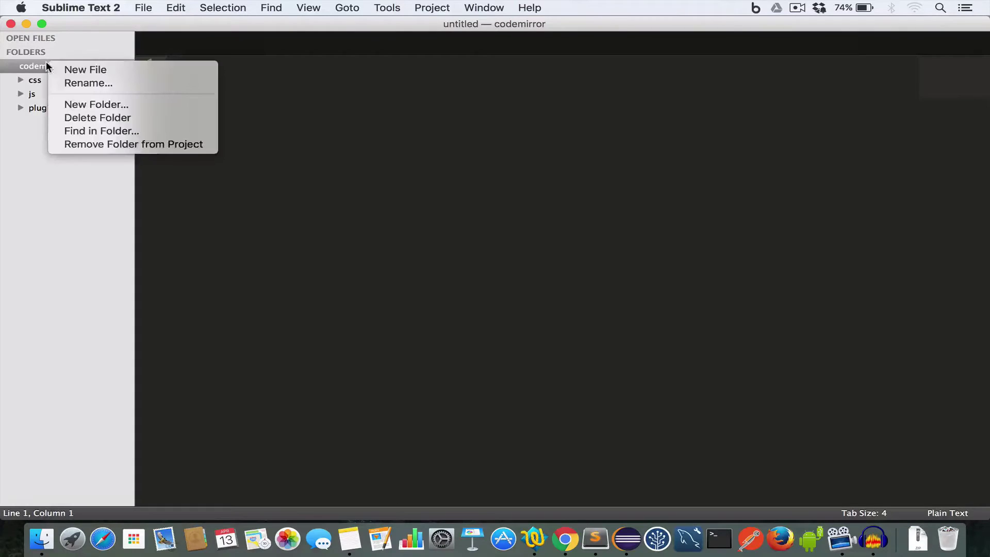
left_click(73, 69)
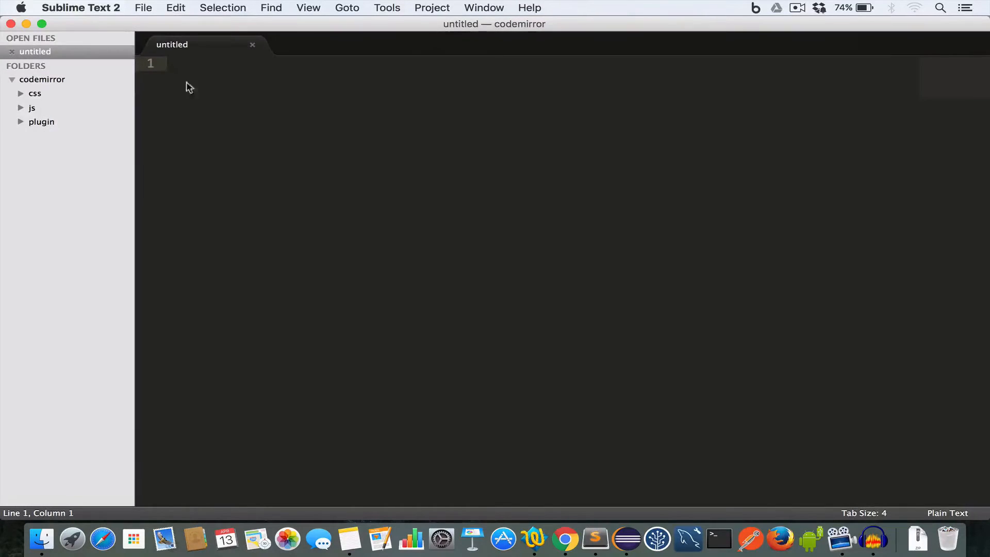
key("super+s")
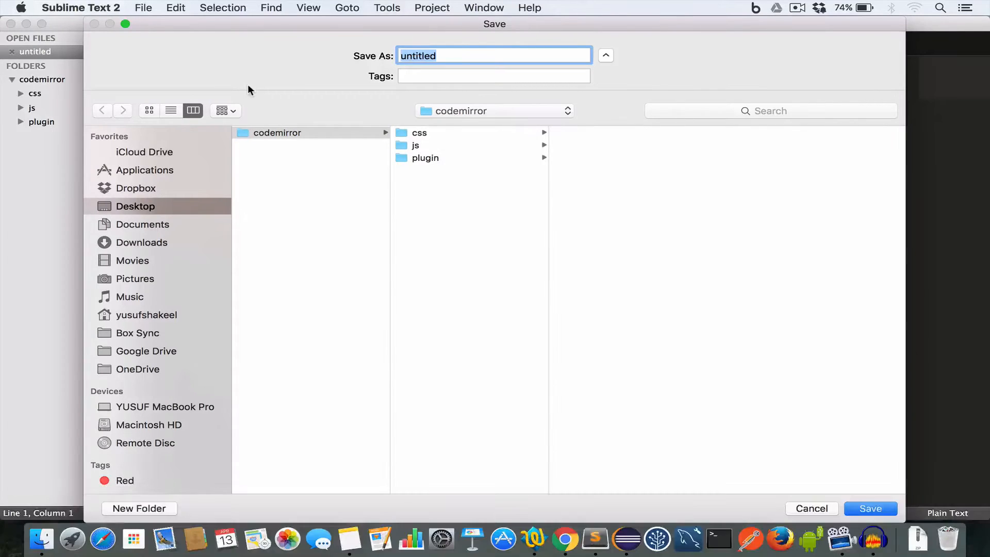
type("index.")
type("html")
key("Return")
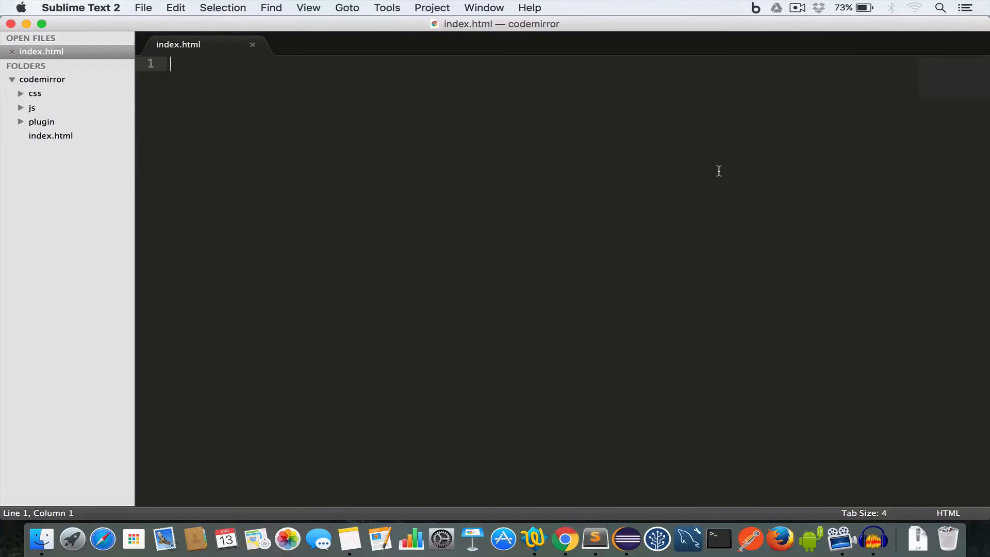
type("<!DOCTYPE html>")
Step: Write the DOCTYPE, html and head elements with the title CodeMirror
key("Return")
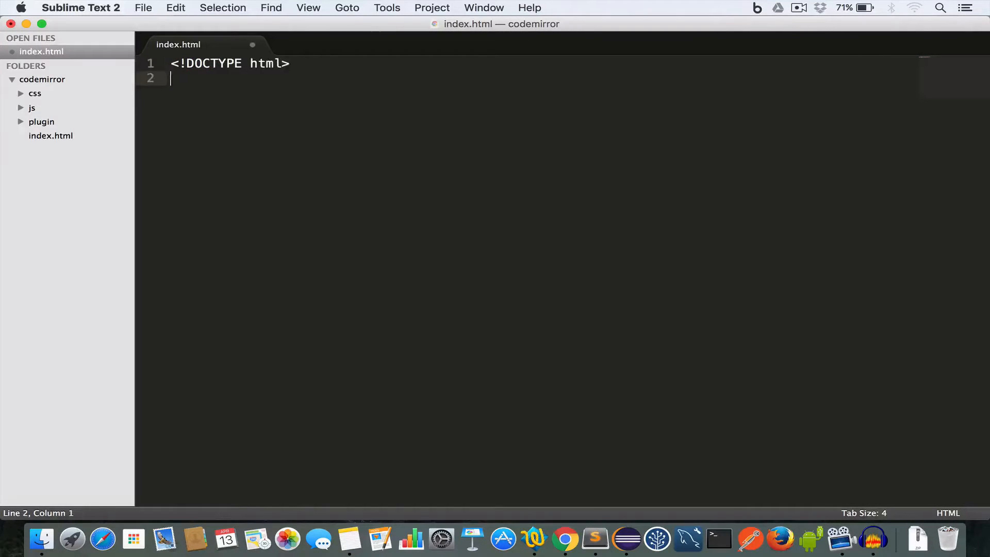
type("<html>")
key("Return")
type("<")
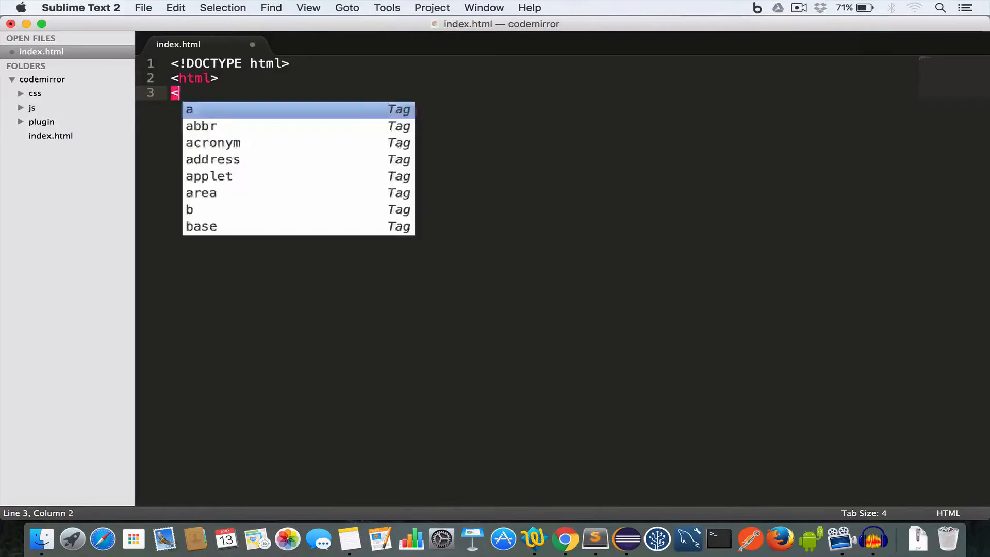
type("/html>")
key("Up")
key("End")
key("Return")
type("<head></head>")
key("Home")
key("Return")
key("Up")
key("End")
key("Return")
type("<ti")
key("Tab")
type("CodeMirror")
key("Down")
key("End")
key("Return")
type("<bo")
Step: Add a body holding a textarea with class codemirror-textarea and save index.html
key("Tab")
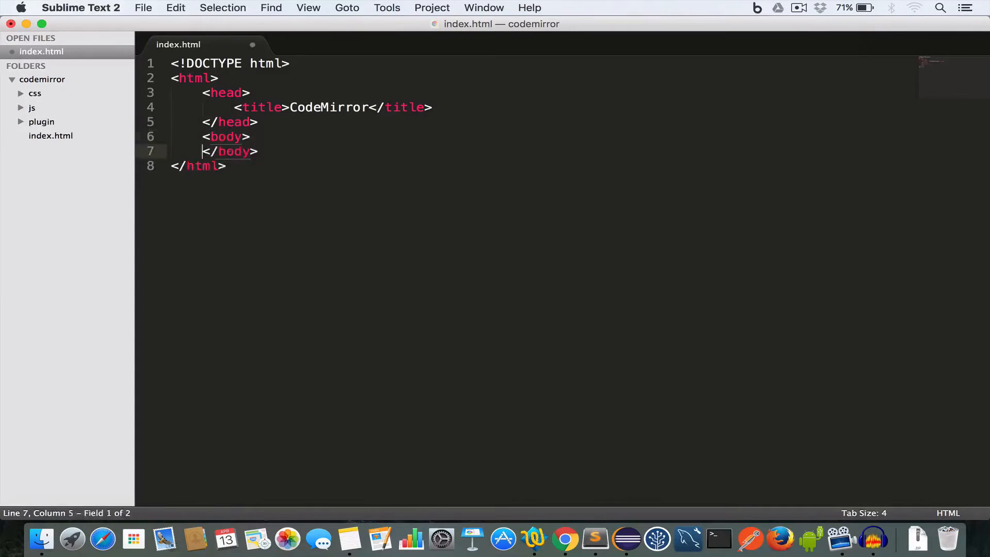
key("Return")
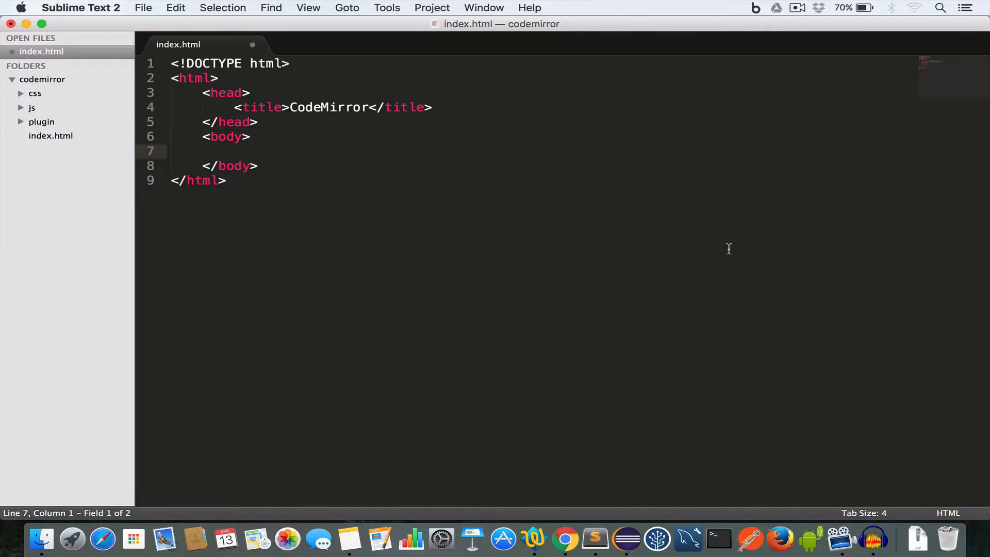
left_click(294, 166)
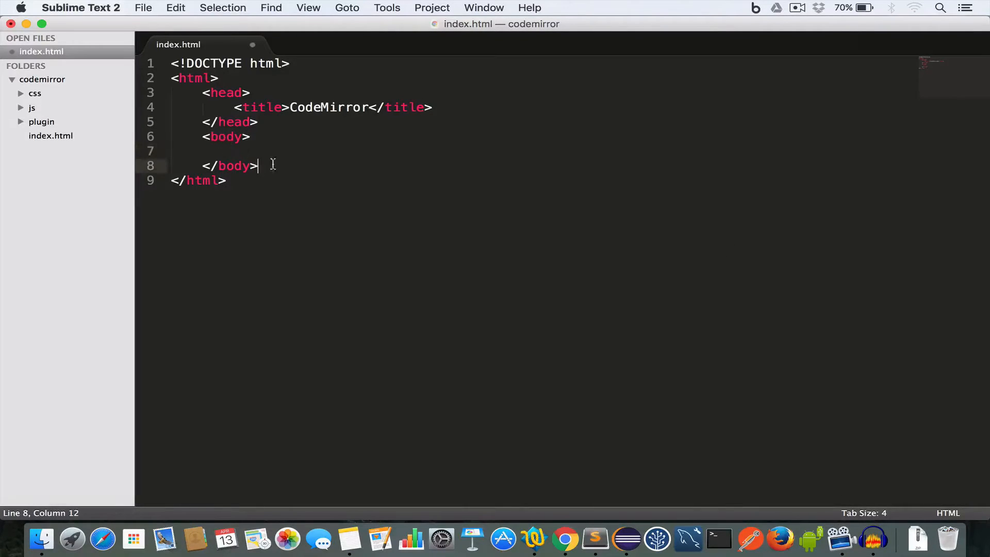
left_click(283, 147)
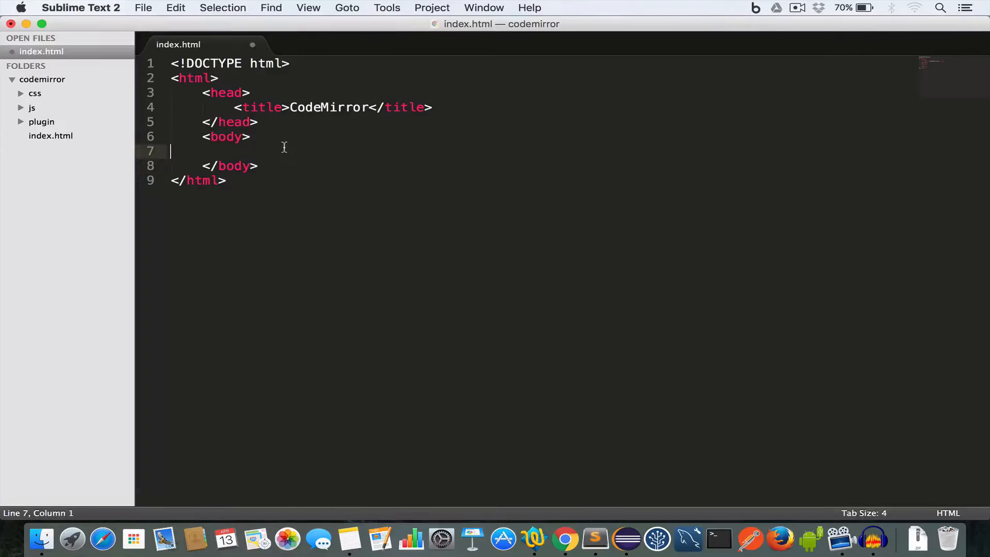
key("Tab")
key("Tab")
type("<")
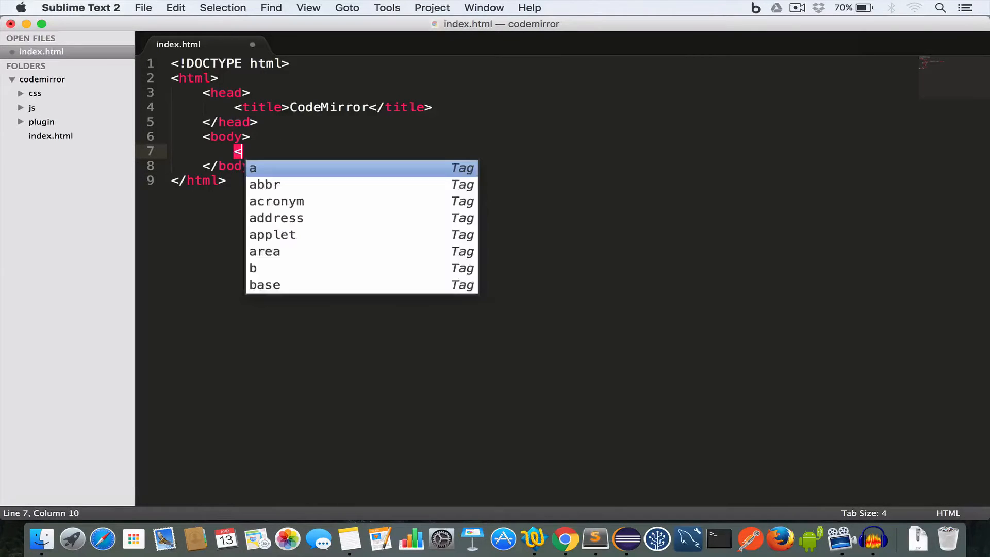
type("te")
key("Tab")
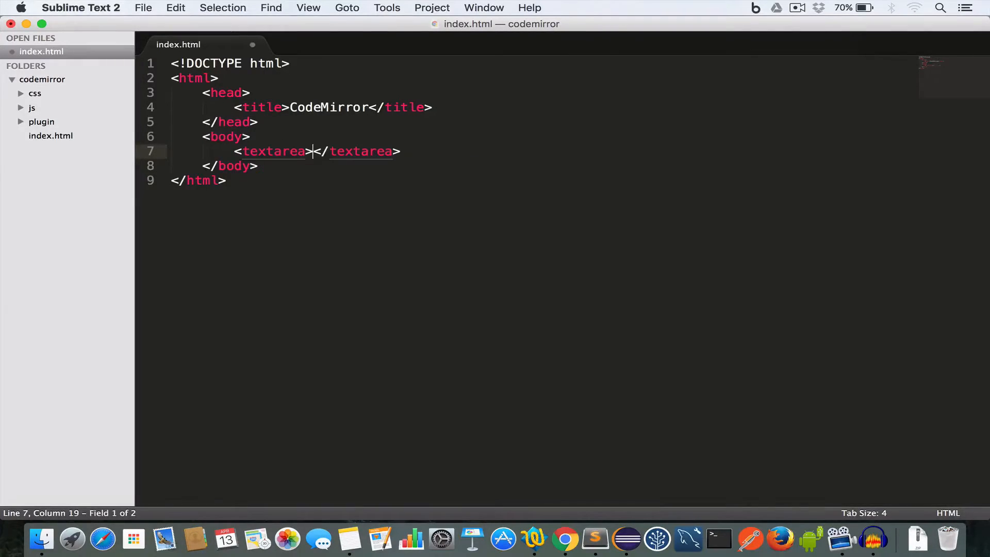
key("Left")
type("class=\"codemirror-textarea")
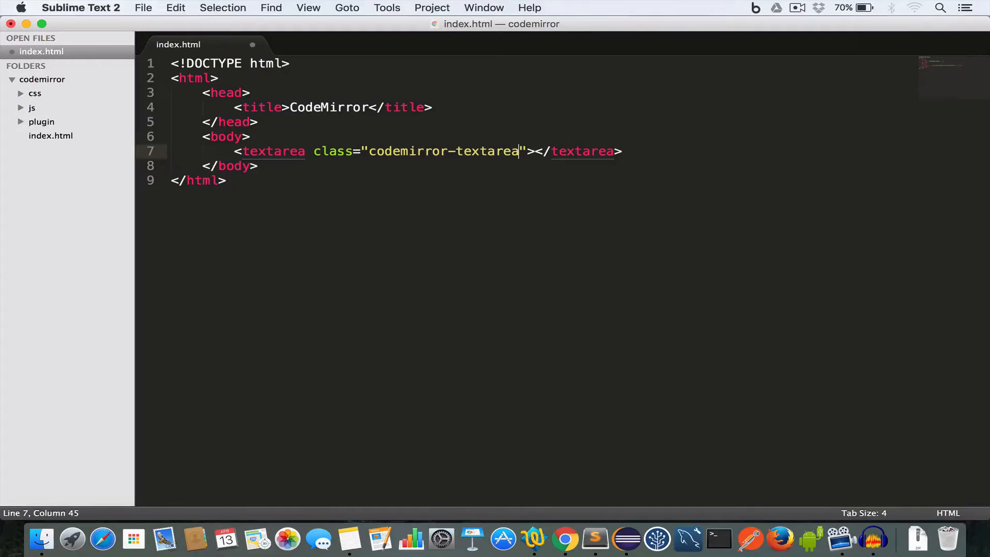
key("super+s")
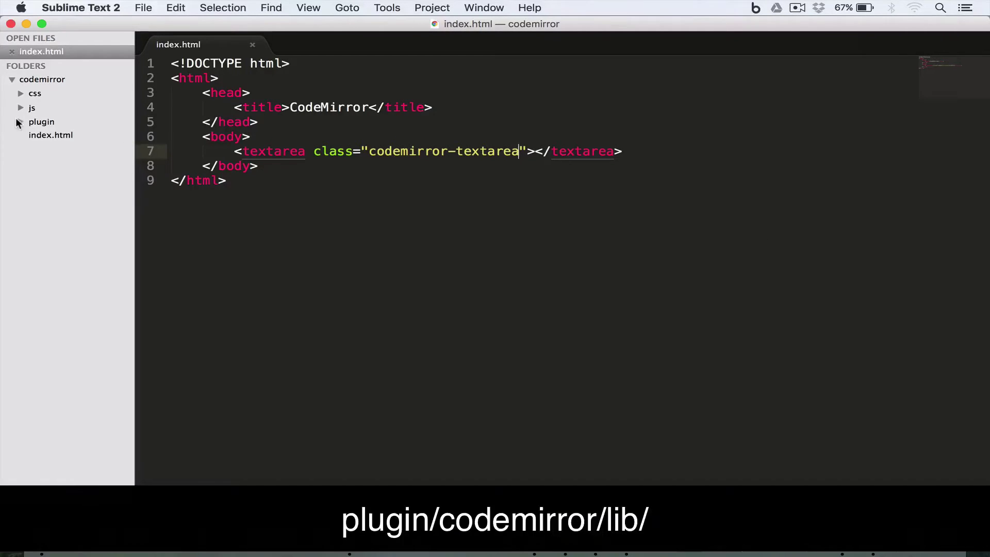
Step: Link plugin/codemirror/lib/codemirror.css as a stylesheet after the title and save
left_click(20, 121)
left_click(29, 135)
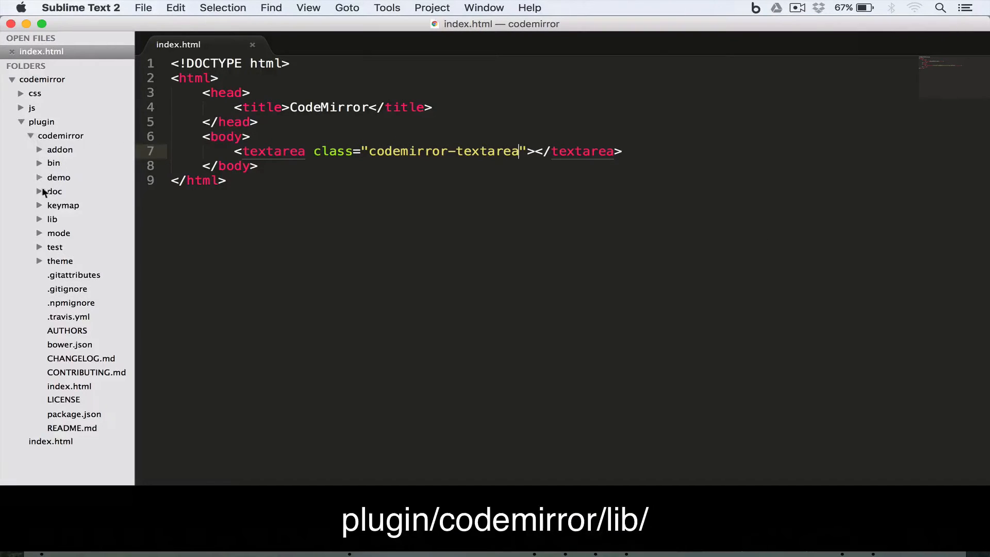
left_click(40, 218)
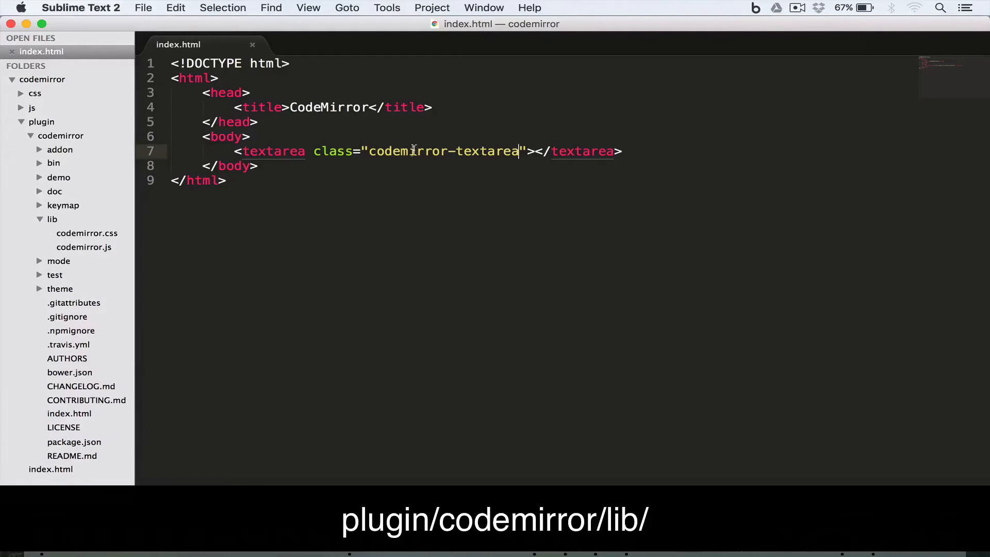
left_click(435, 107)
key("Return")
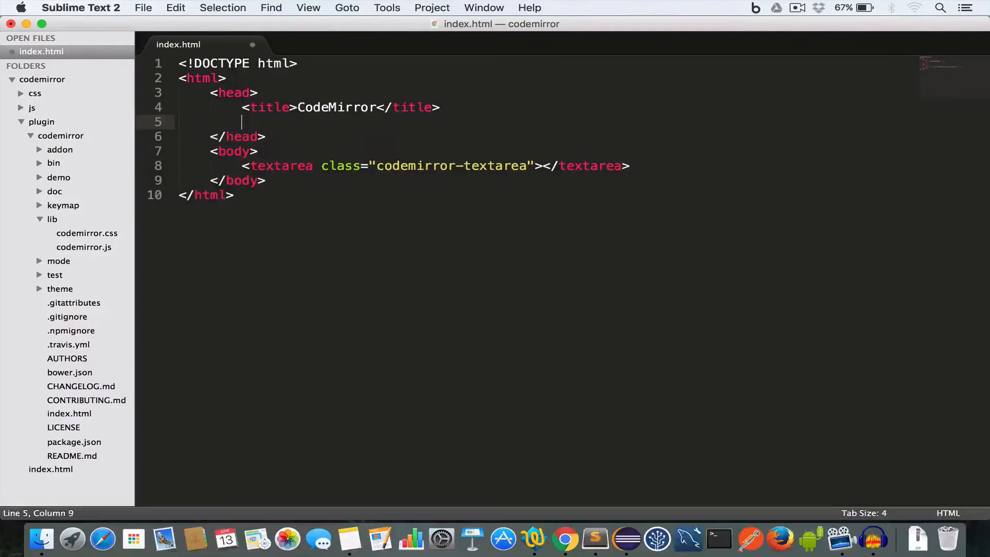
type("<link")
key("Tab")
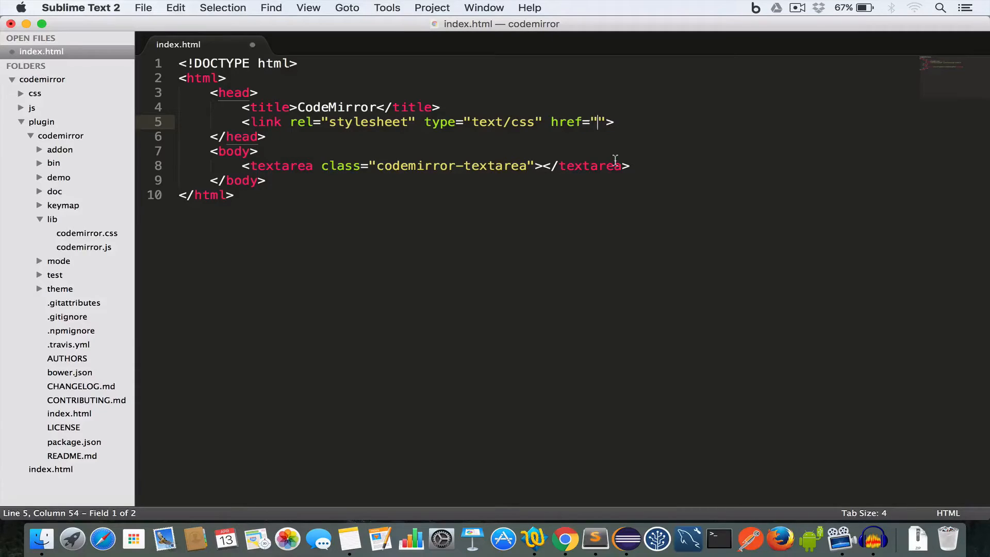
type("plugin/codemirror/lib/codemirror.css")
key("super+s")
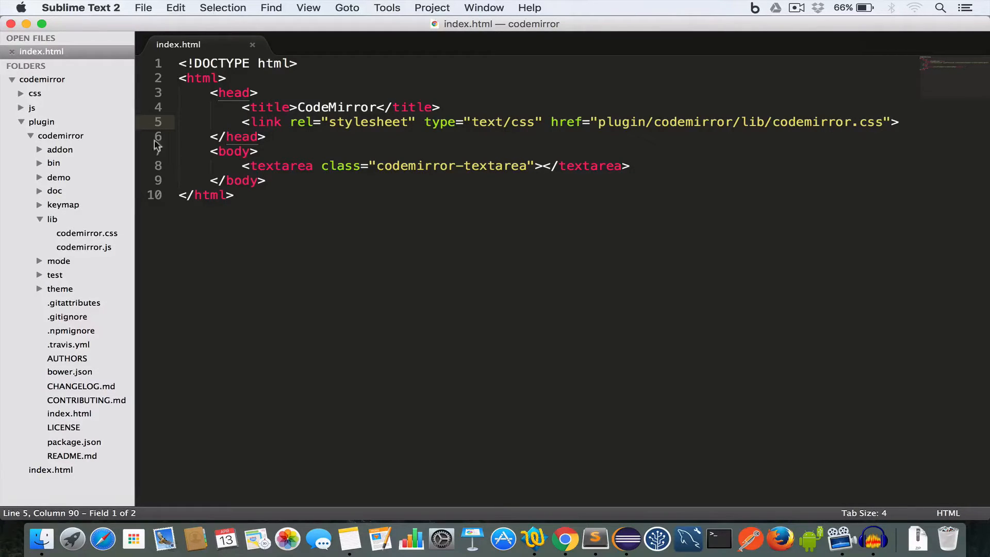
Step: Add a <!-- javascript --> comment and a script tag loading js/jquery.min.js after the textarea
left_click(32, 107)
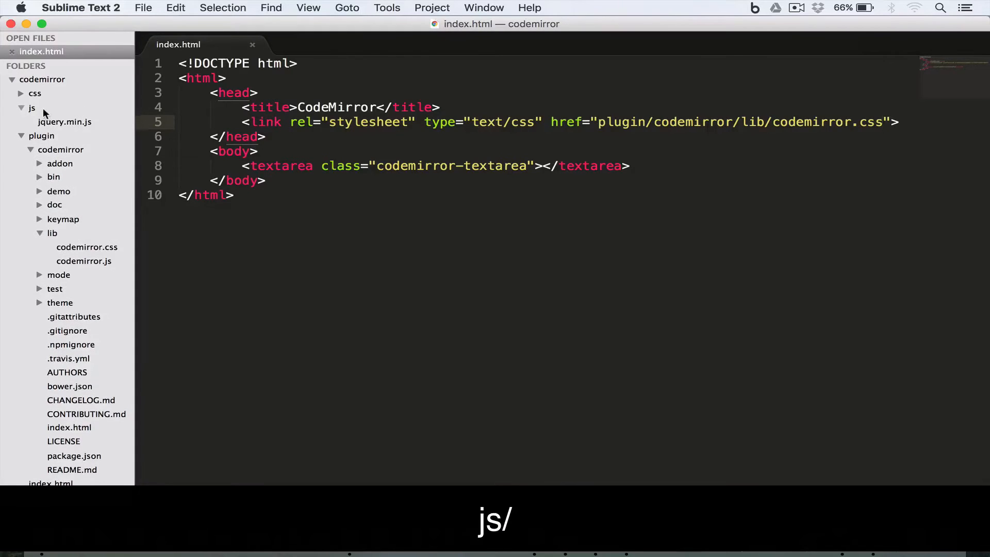
left_click(655, 162)
key("Return")
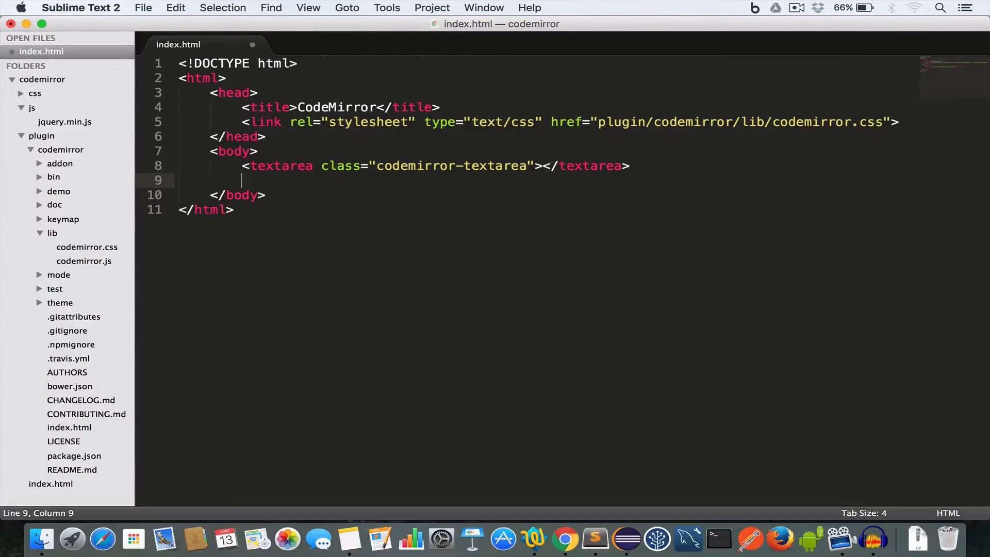
key("Return")
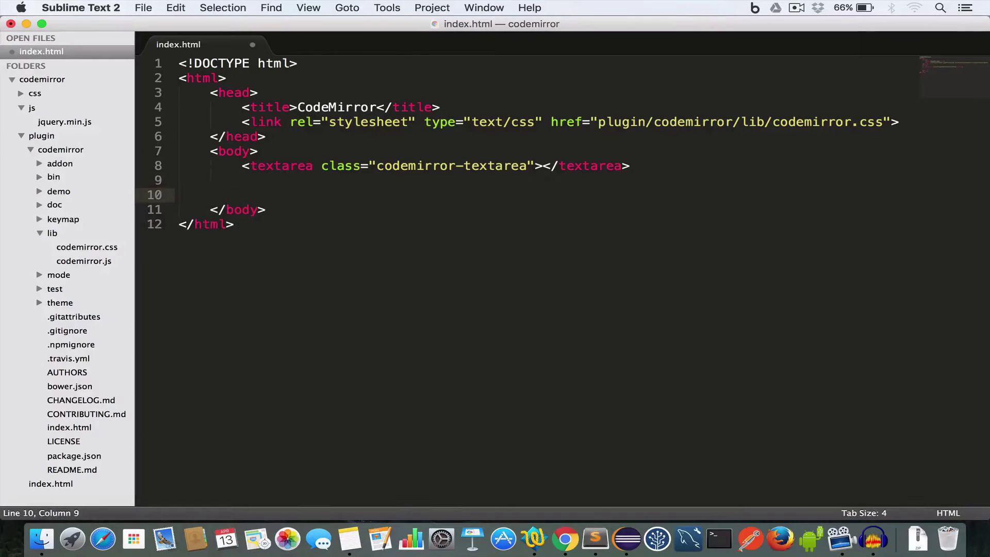
type("<")
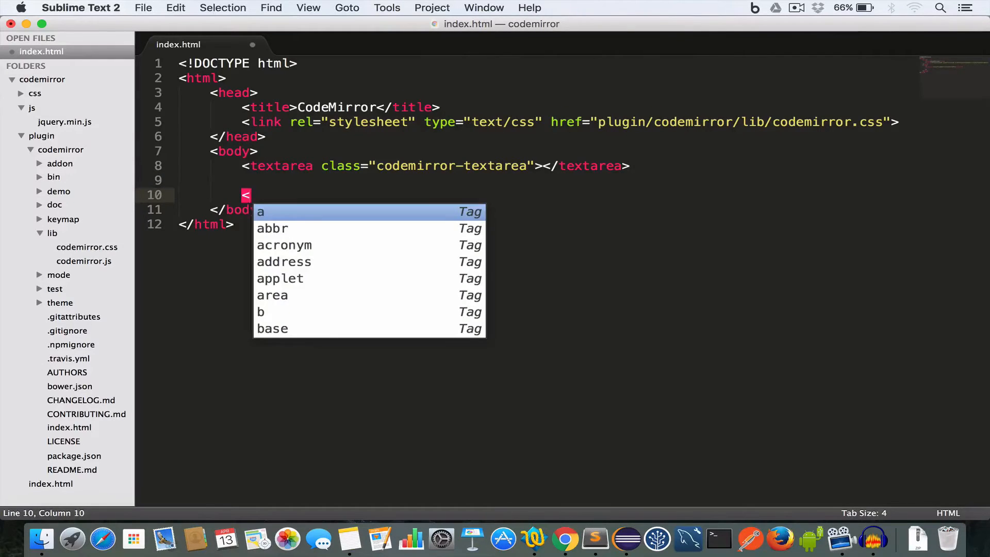
type("!-- ")
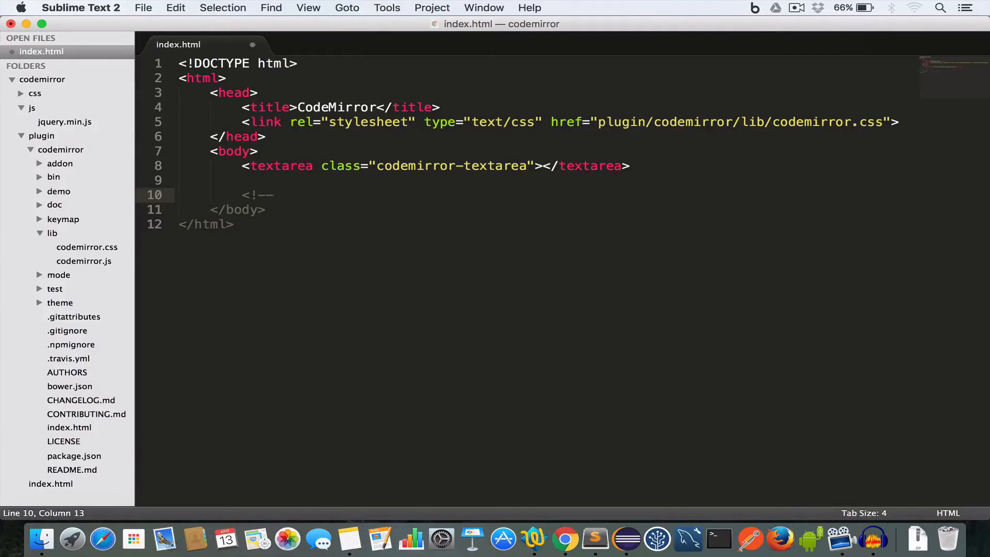
type("javascript -->")
key("Return")
type("<")
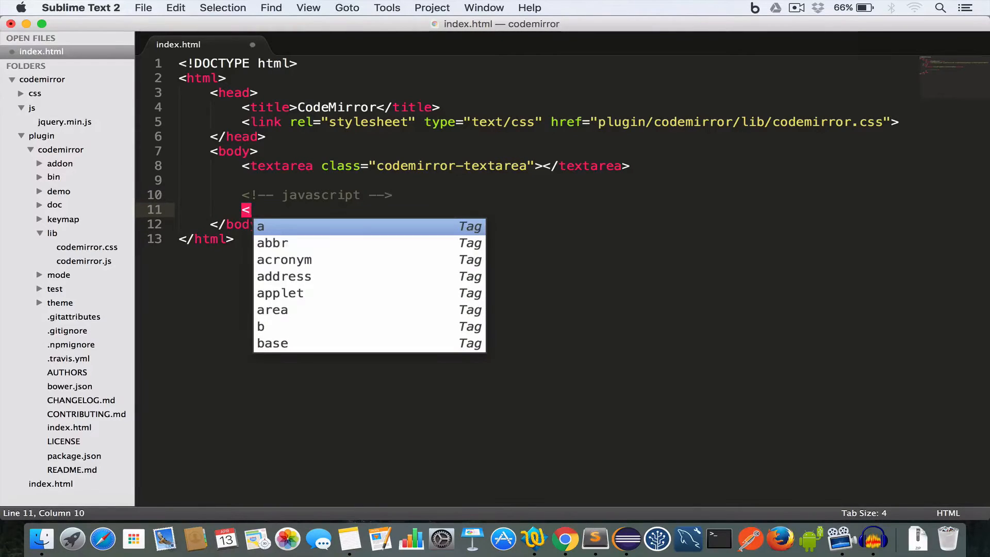
type("scr")
key("Tab")
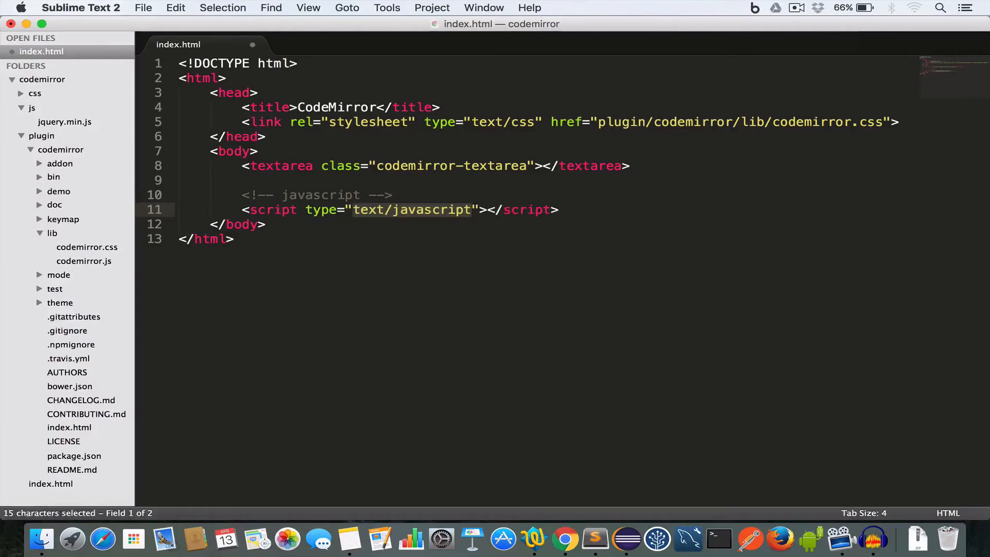
key("Right")
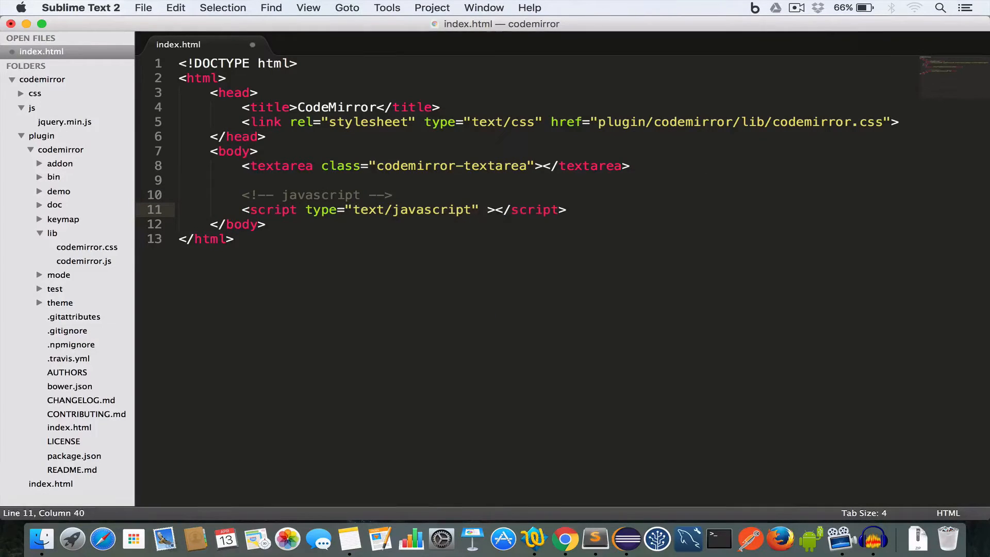
type("src=\"js/")
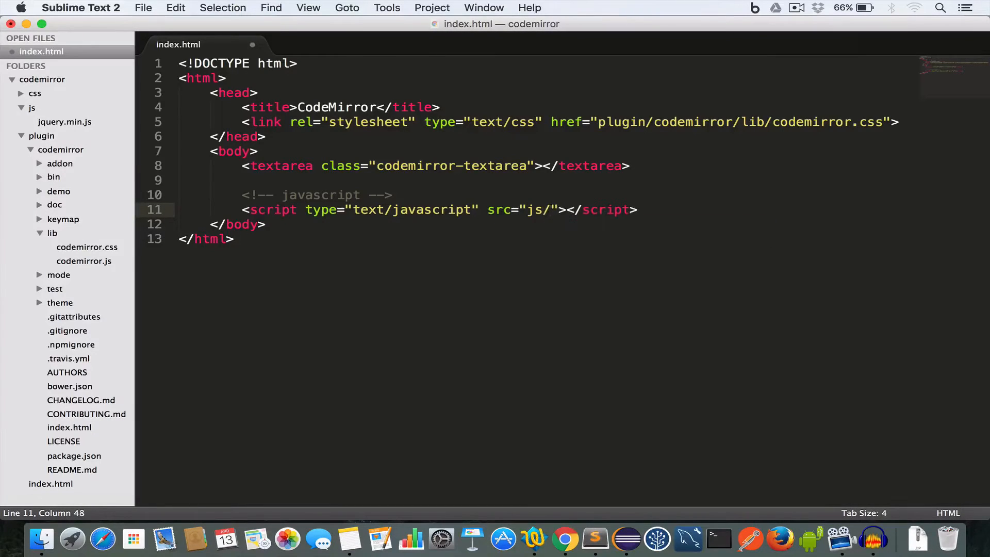
type("jquery.min.js")
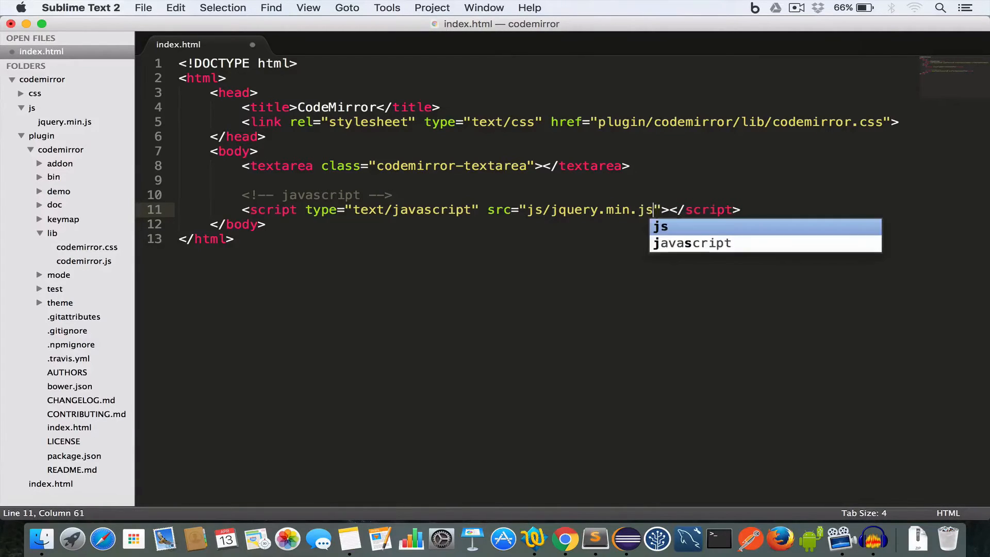
key("Escape")
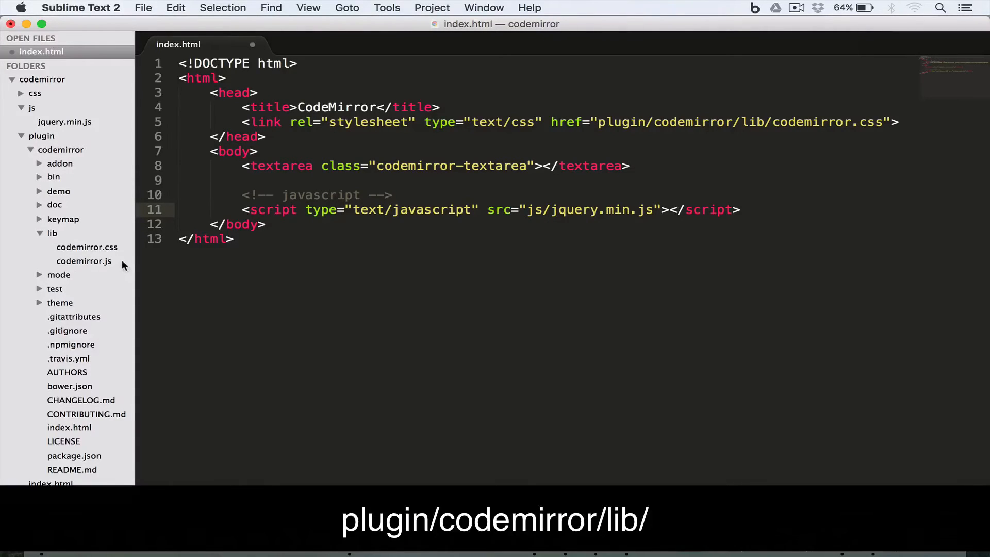
Step: Add a second script tag loading plugin/codemirror/lib/codemirror.js and save index.html
left_click(744, 206)
key("Return")
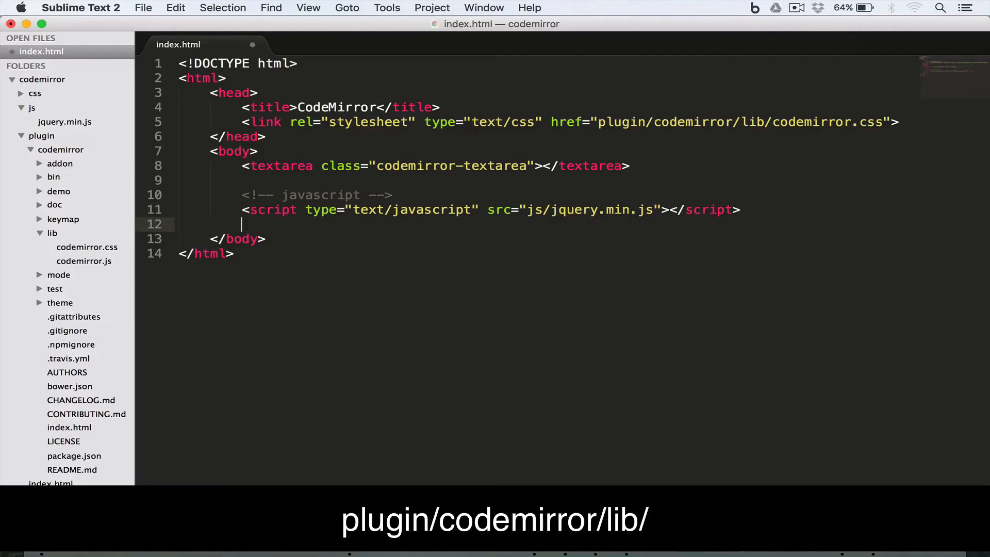
type("<sc")
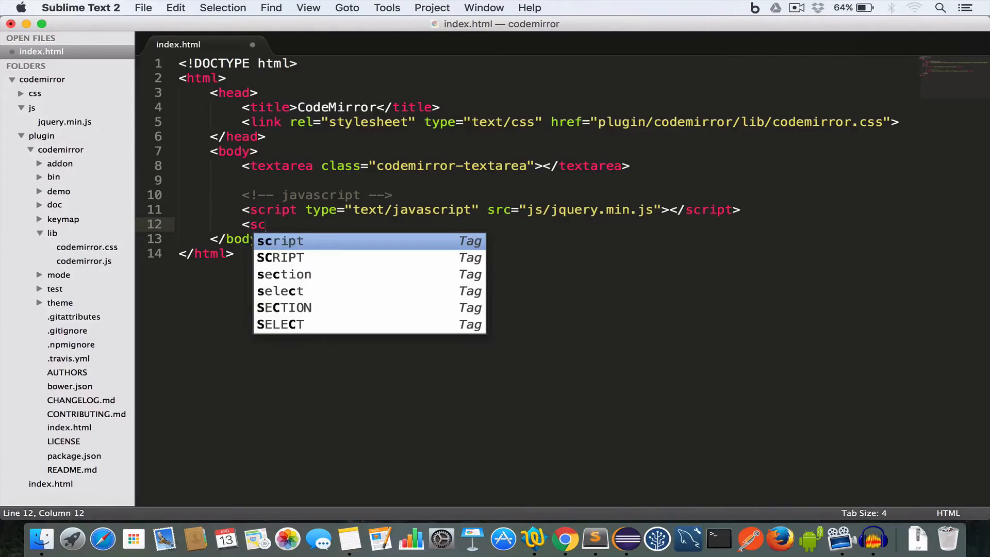
key("Tab")
key("Tab")
key("Tab")
type("src=")
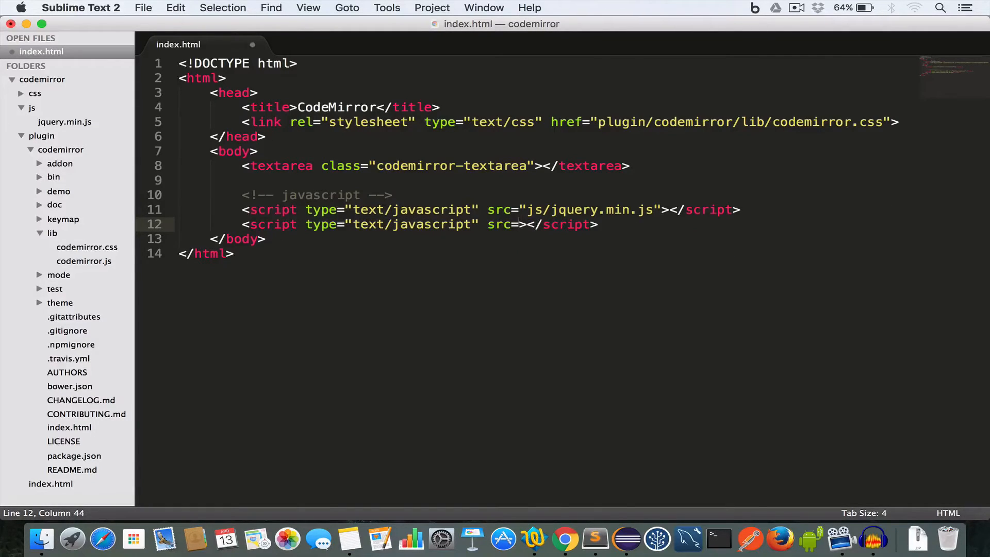
type("\"")
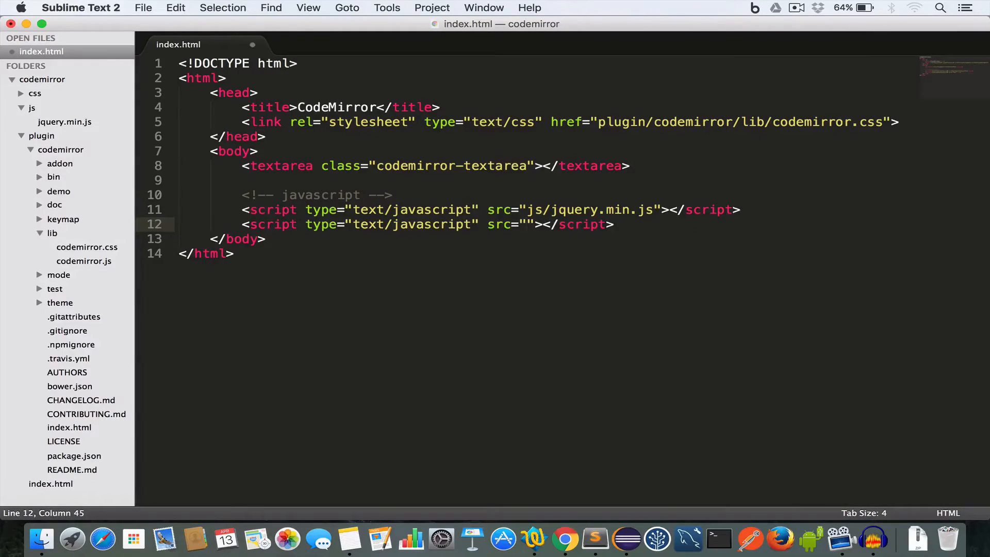
type("plugin")
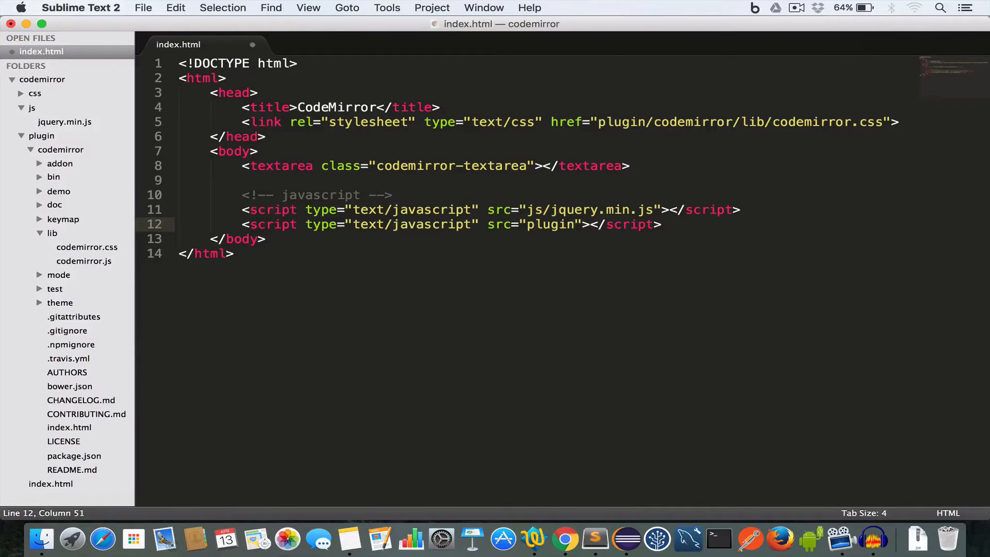
type("/codemirror/")
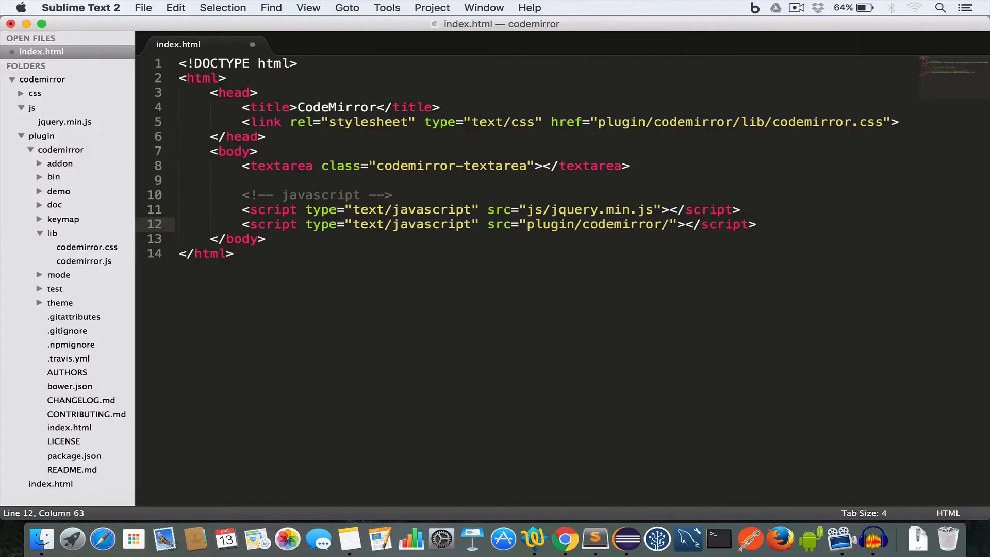
type("lib")
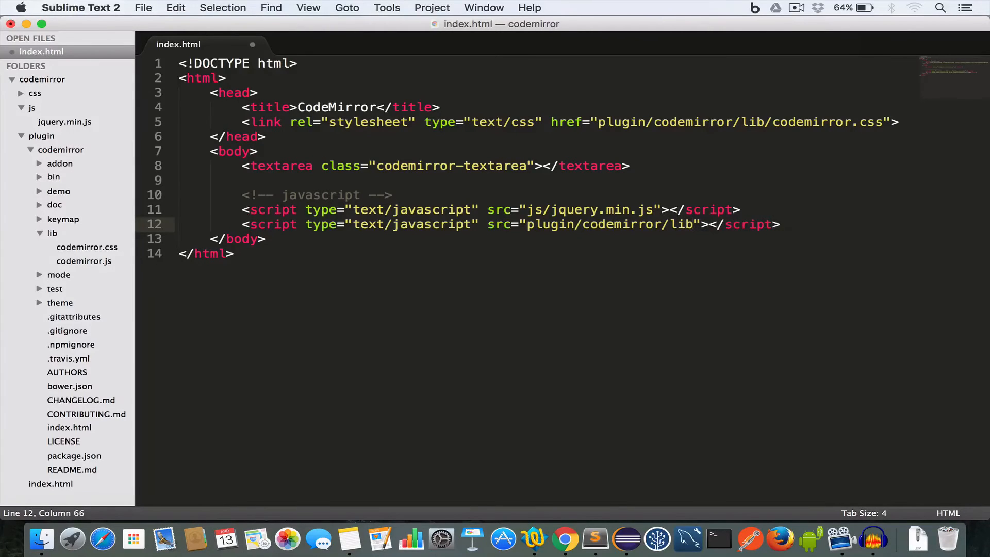
type("/codemirror")
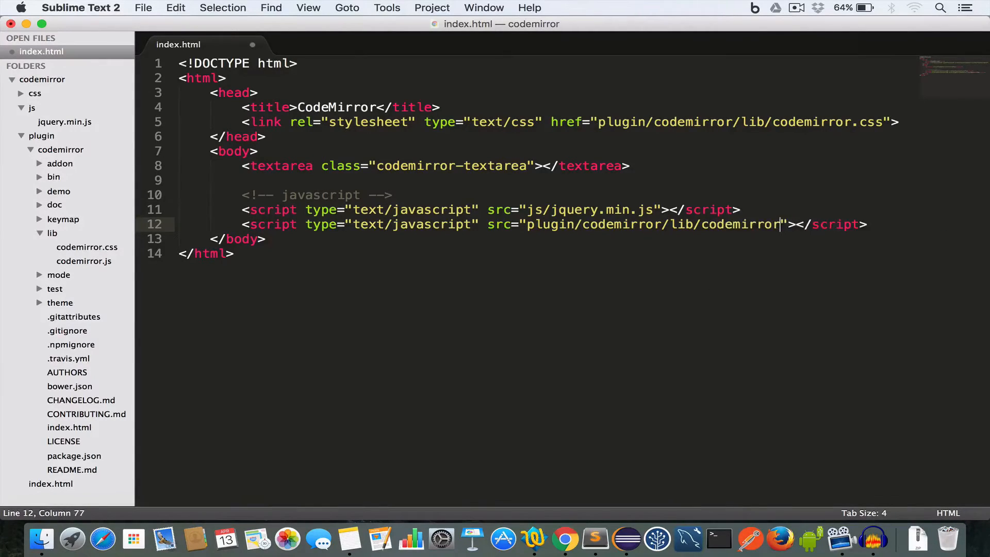
type(".js")
key("Escape")
key("super+s")
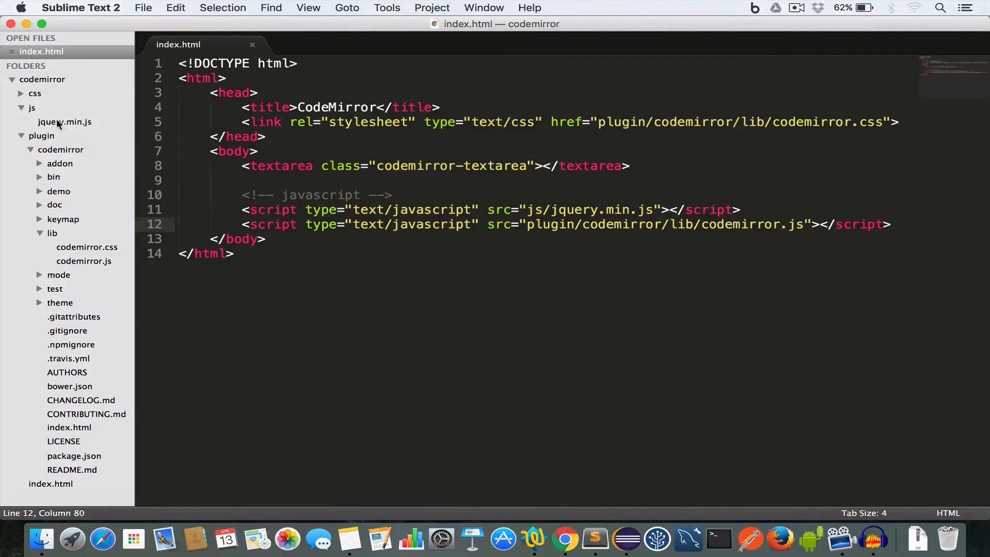
Step: Create an empty default.js inside the js folder via the sidebar and return to index.html
right_click(33, 107)
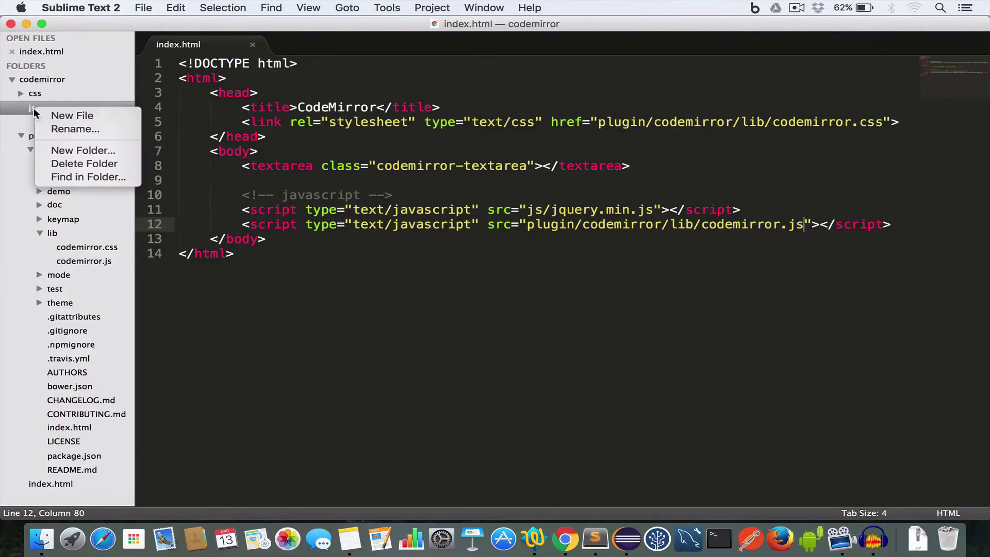
left_click(69, 115)
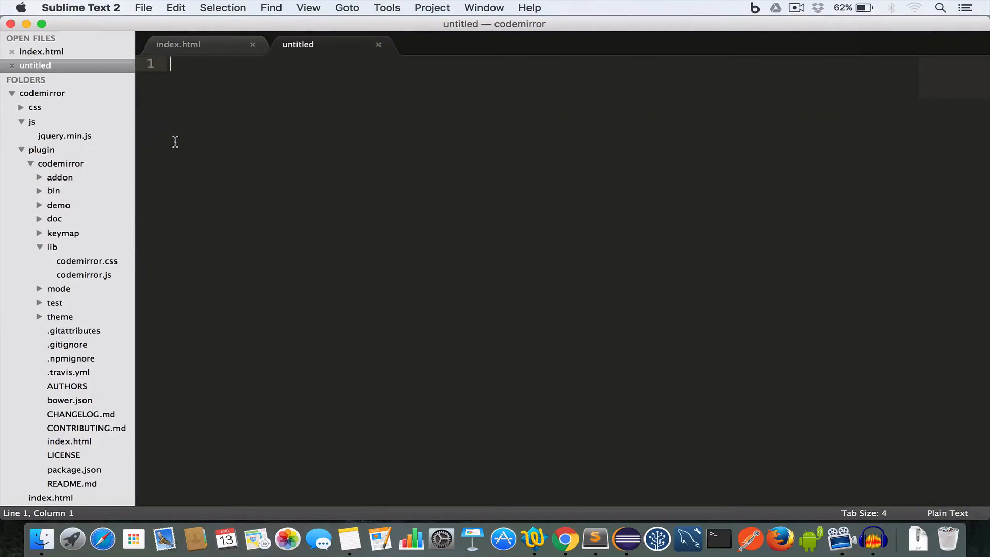
key("super+s")
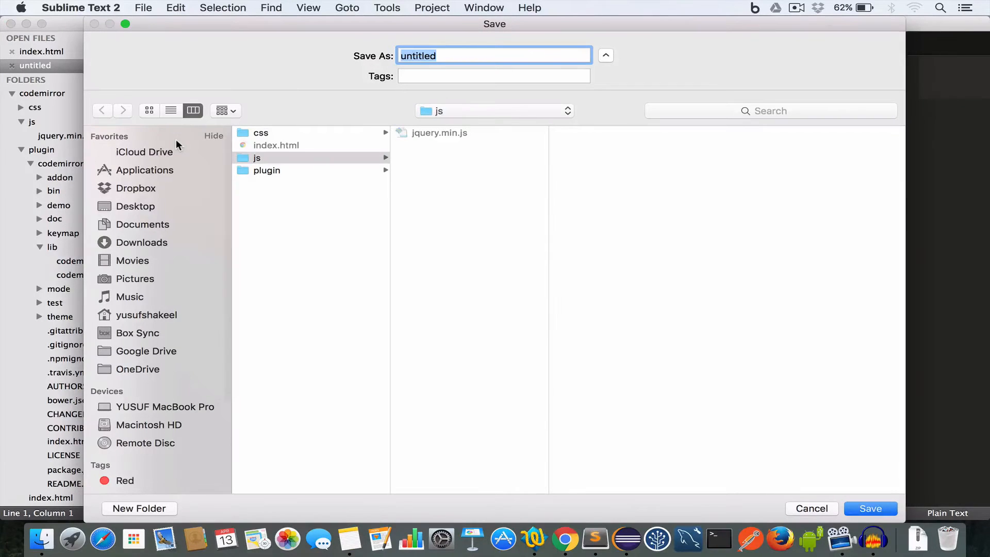
type("de")
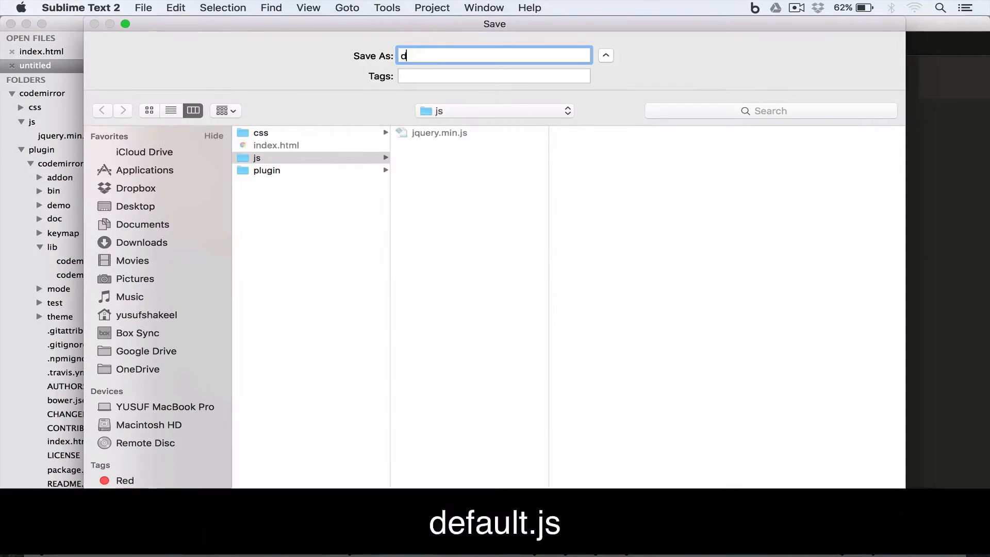
type("fault.js")
key("Return")
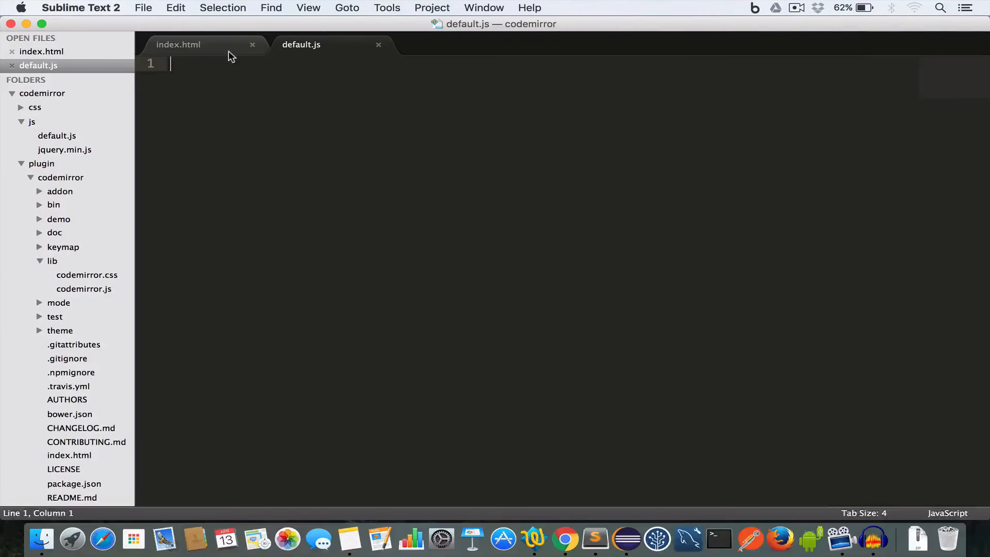
left_click(226, 53)
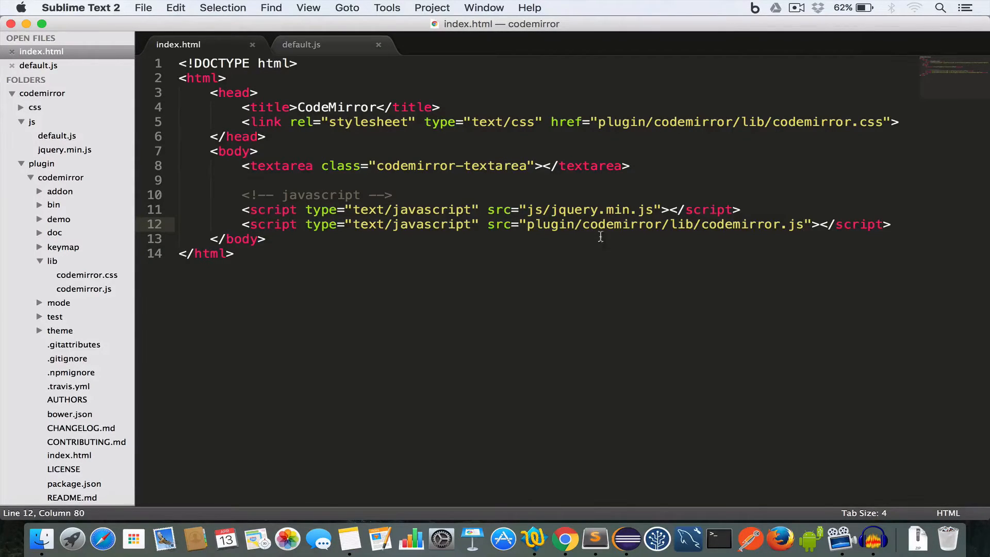
Step: Add a script tag with src="js/default.js" below the CodeMirror script and save index.html
left_click(891, 224)
key("Return")
type("<scr")
key("Tab")
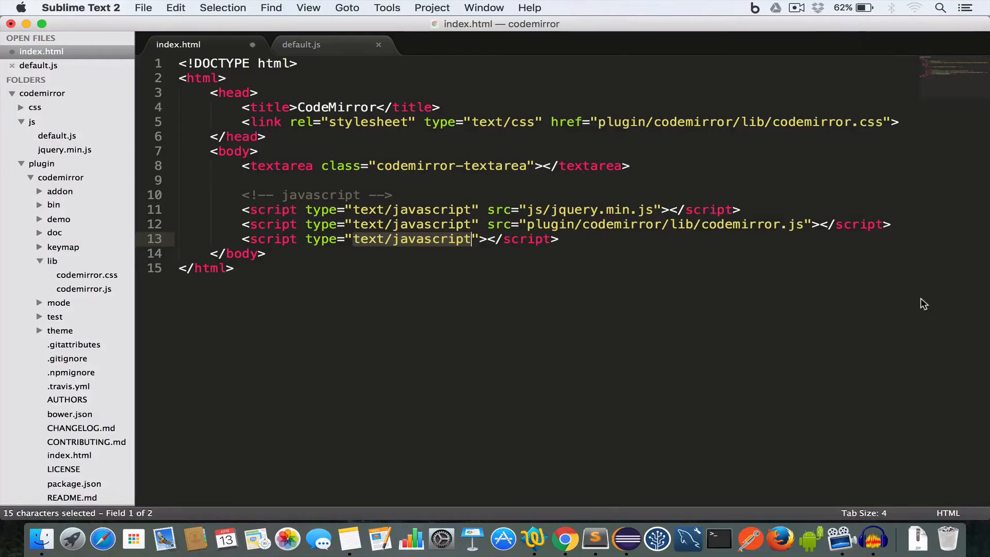
key("Tab")
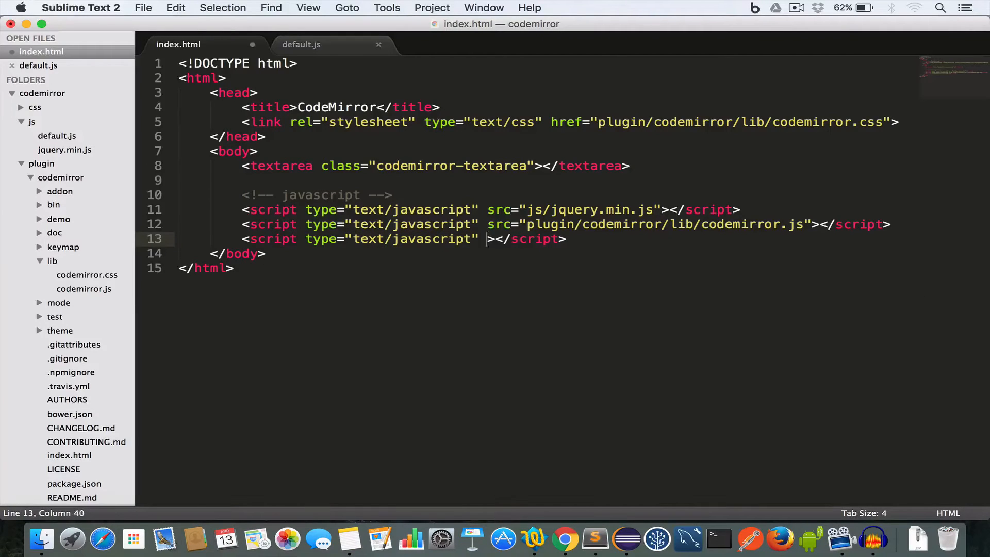
type("src=")
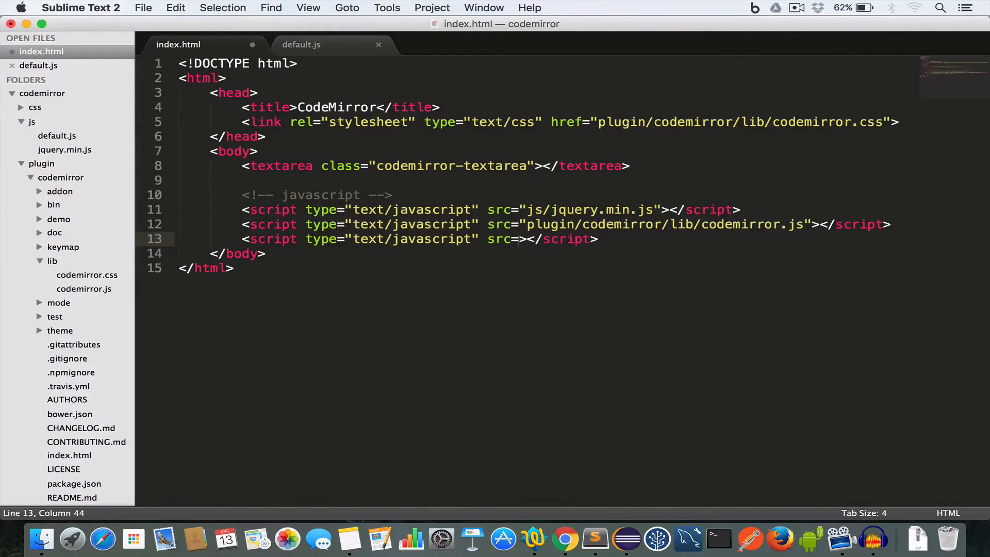
type("\"js")
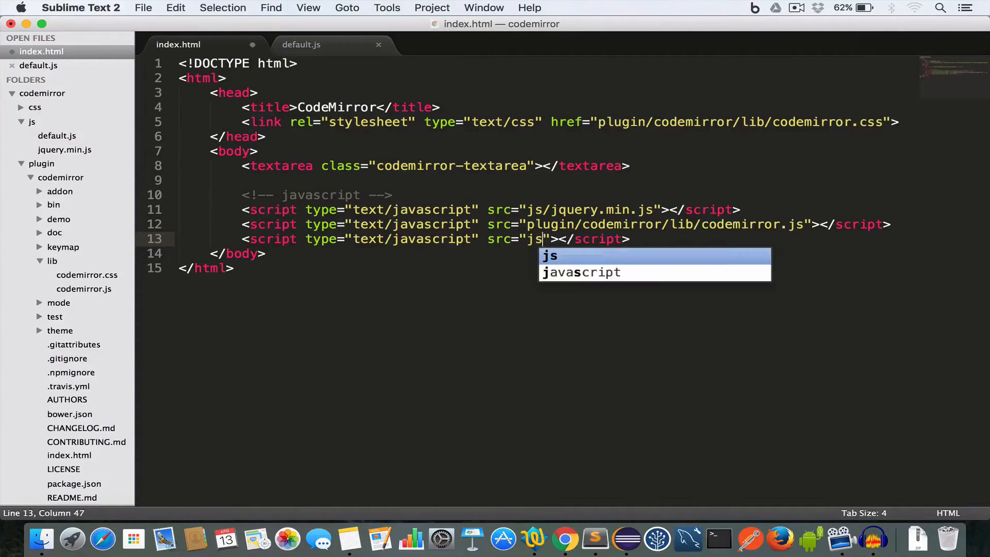
type("/de")
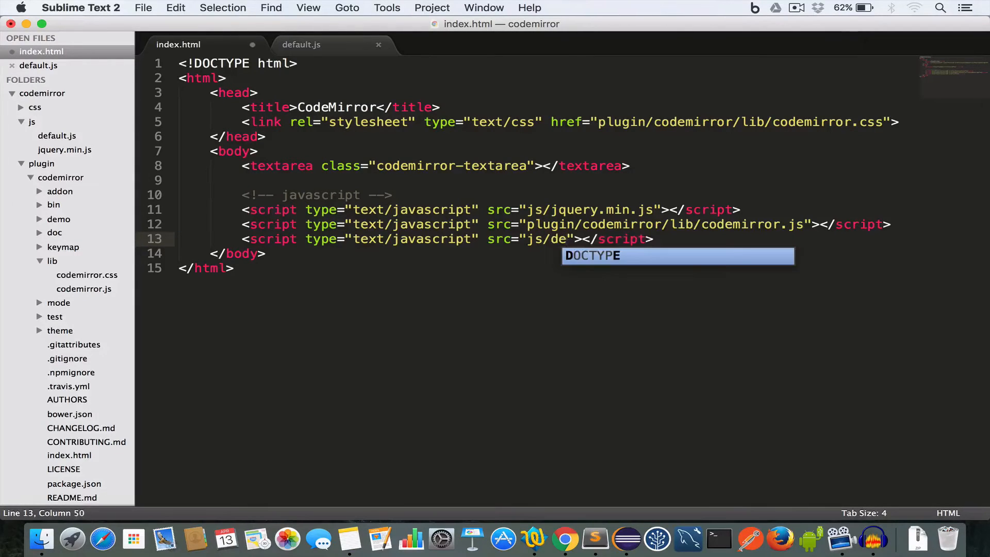
type("fault.js")
key("super+Right")
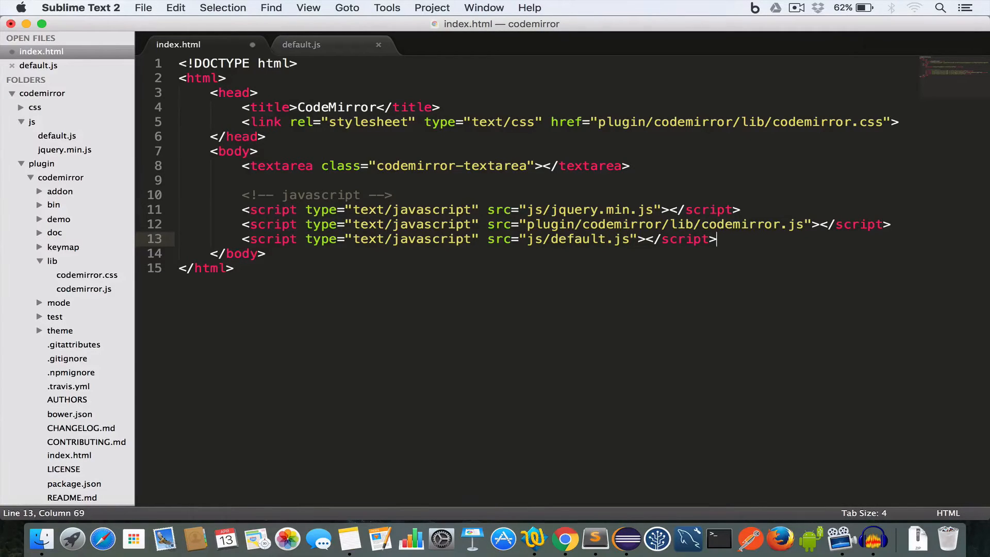
key("super+s")
Step: Write $(document).ready(function(){ //code here... }); in default.js and save it
left_click(317, 47)
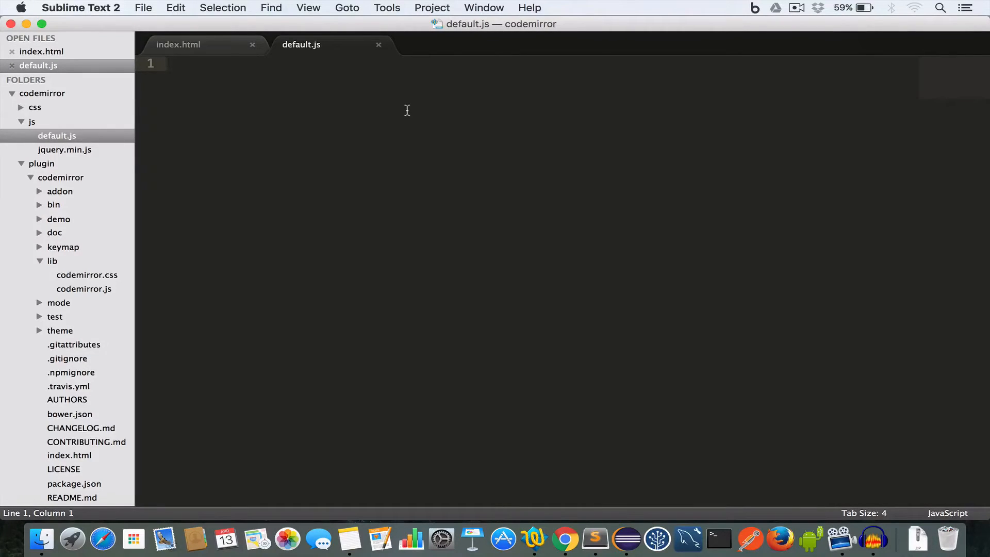
type("$(document")
key("Right")
type(".ready(")
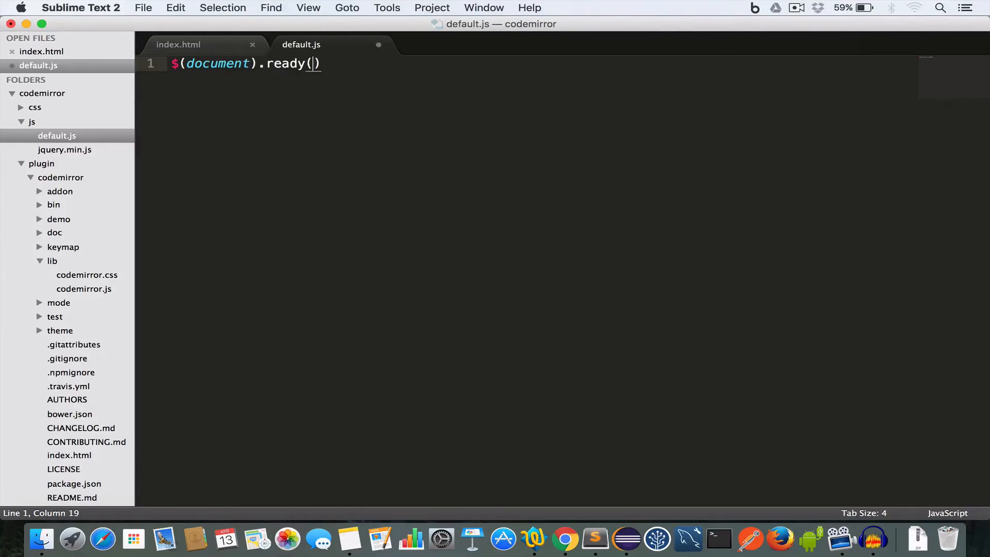
type("function")
type("(){}")
key("Return")
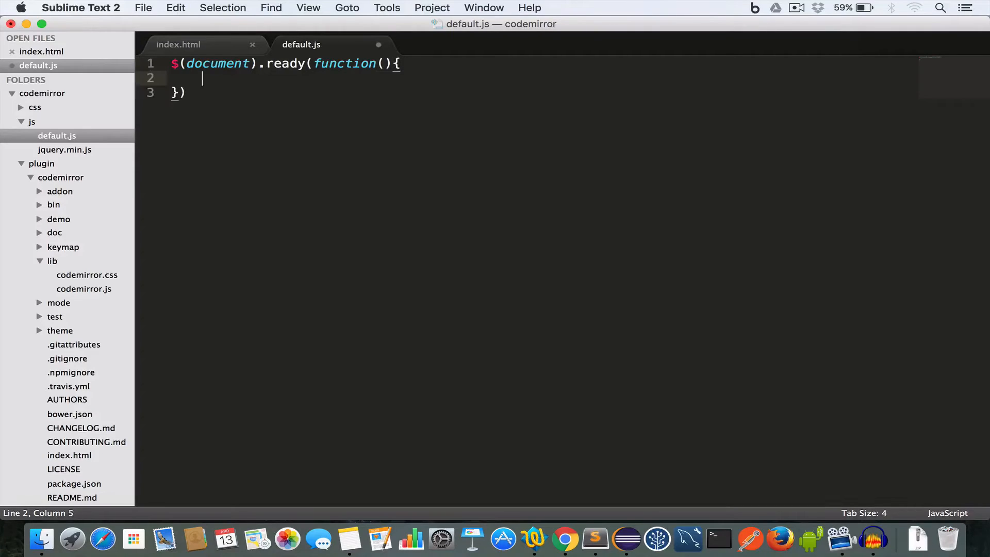
type("//code ")
type("here...")
key("Down")
type(";")
key("super+s")
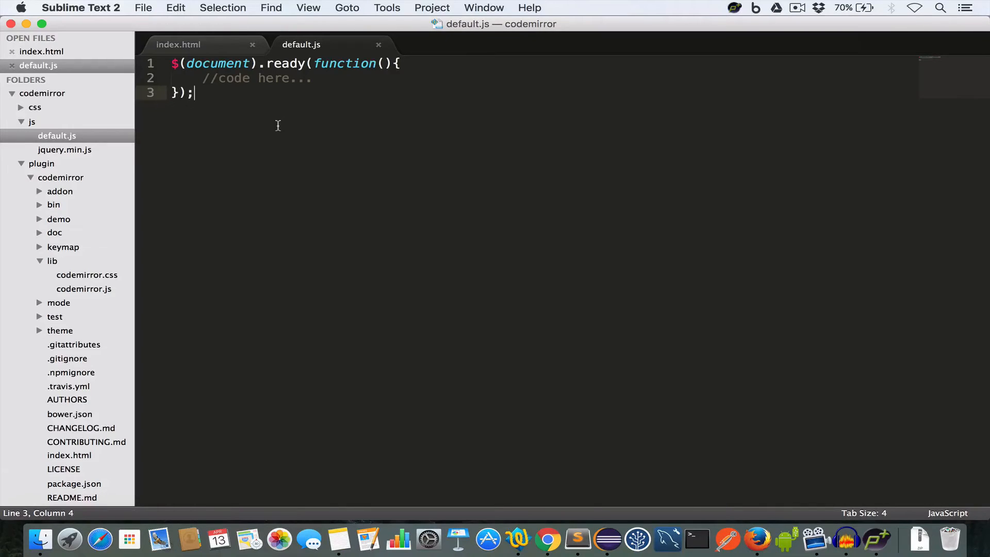
Step: After checking the textarea class in index.html, declare var code = $(".codemirror-textarea")[0]; in default.js
left_click(212, 45)
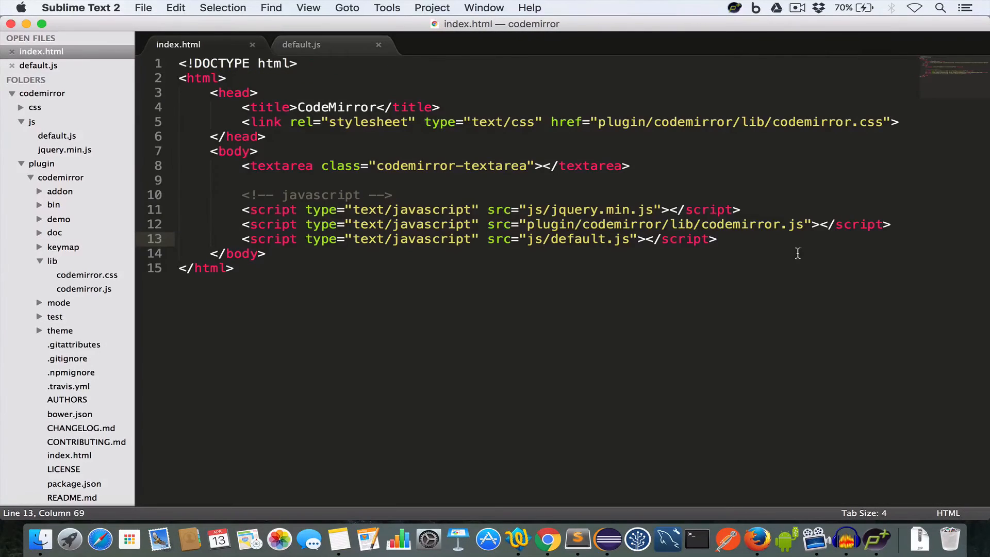
left_click_drag(241, 165, 630, 166)
left_click(353, 165)
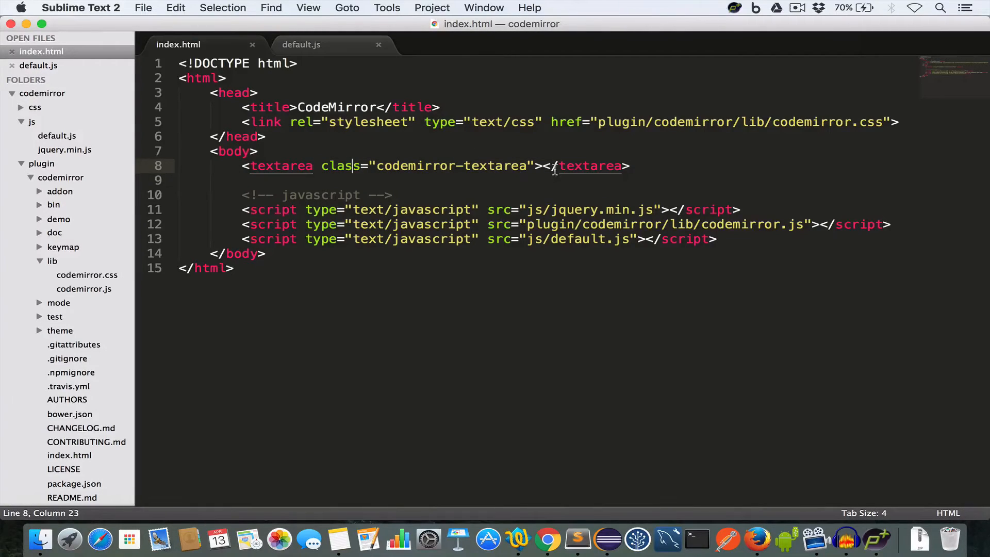
left_click(332, 44)
left_click(319, 80)
key("Return")
type("//")
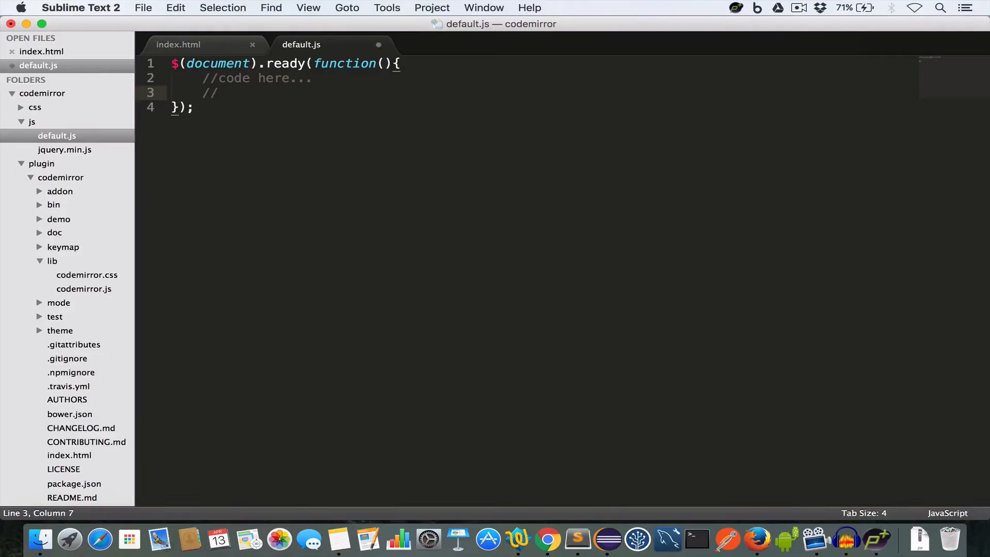
key("BackSpace")
key("BackSpace")
type("var ")
type("code = $(\".codemirror-te")
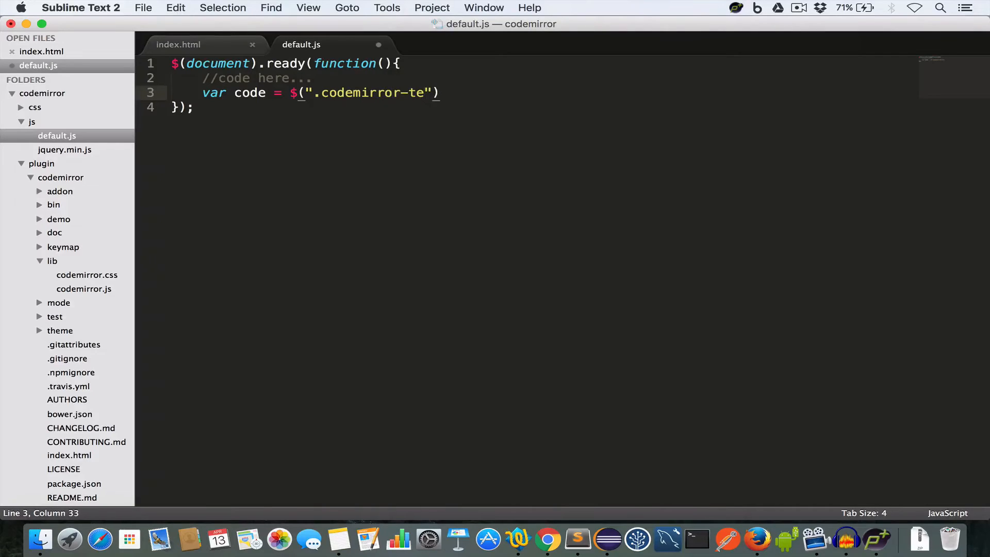
type("xtarea")
key("Right")
key("Right")
type("[0];")
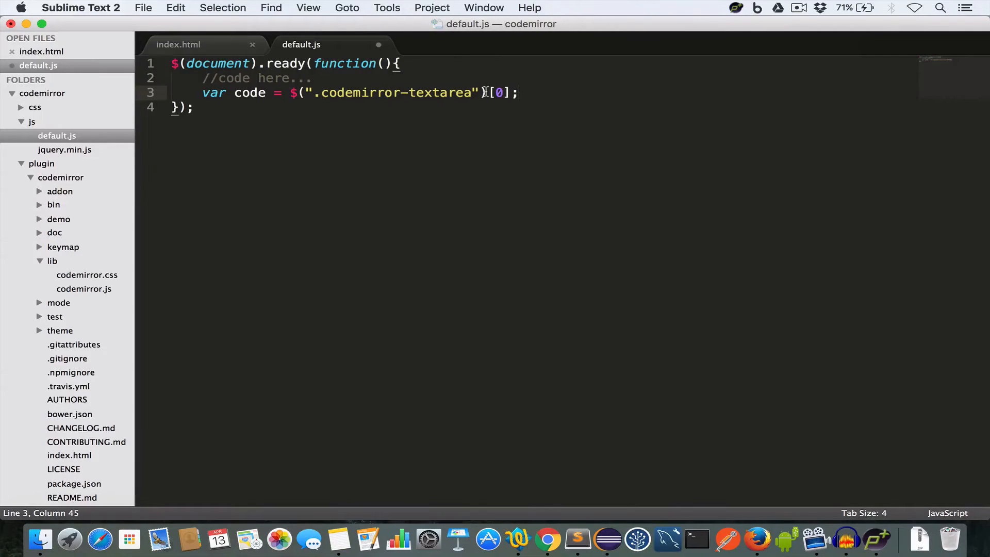
Step: Verify the codemirror-textarea class on the textarea in index.html and return to default.js
left_click(207, 44)
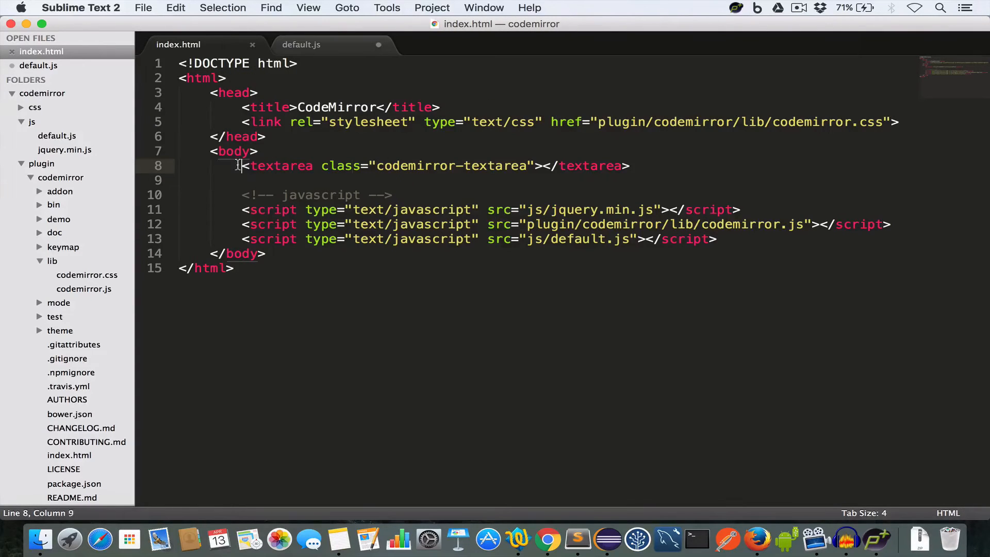
left_click_drag(243, 166, 668, 169)
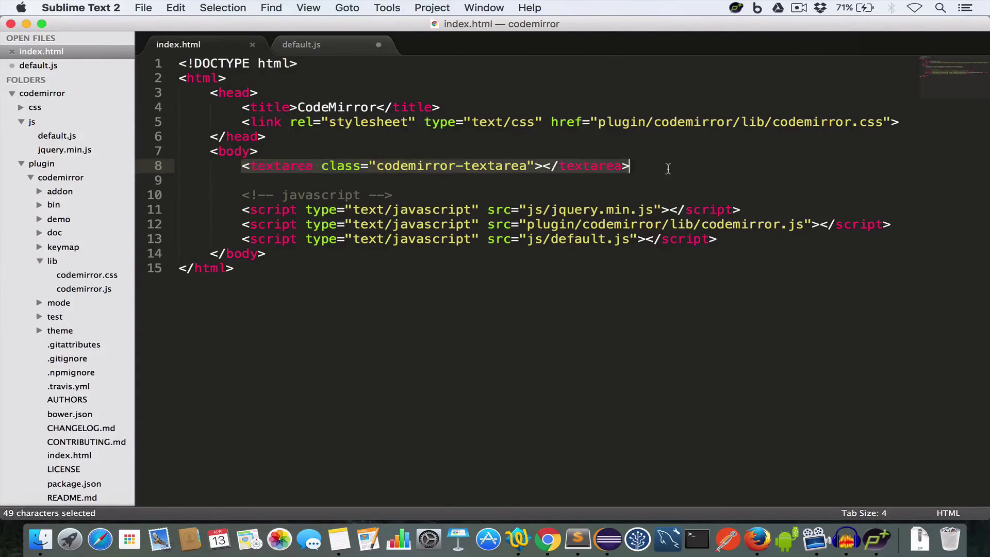
left_click(634, 166)
left_click(328, 38)
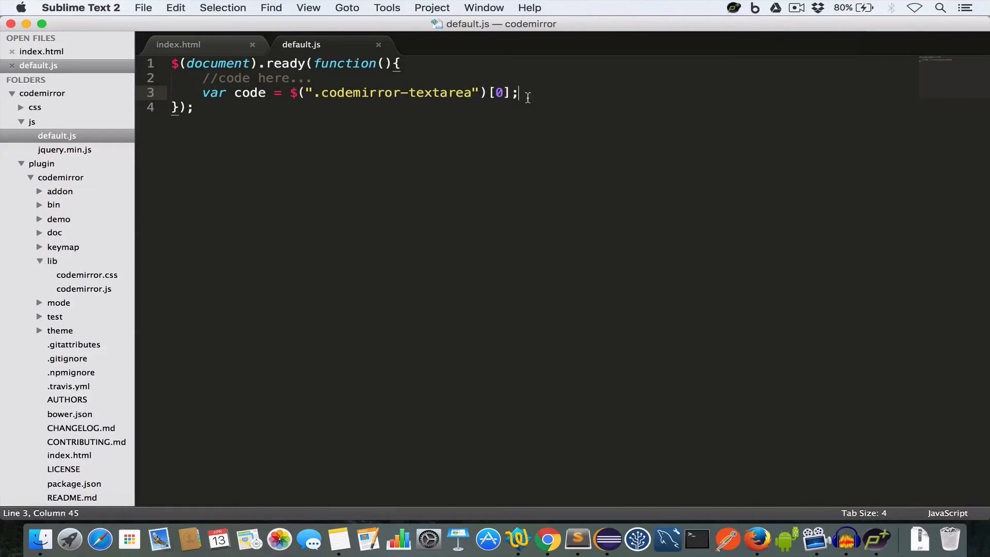
Step: Add var editor = CodeMirror.fromTextArea(code, { lineNumbers : true }); and save default.js
key("Return")
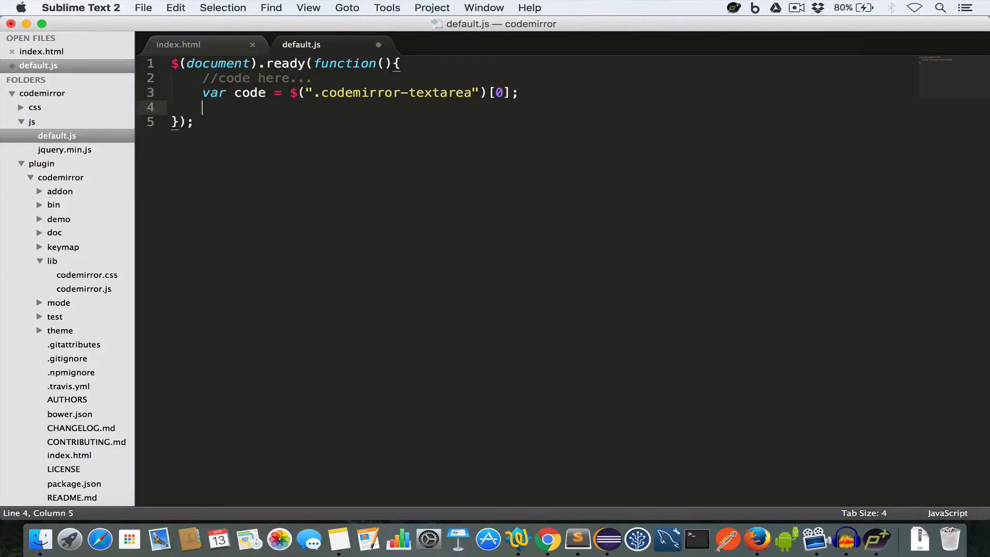
type("var editor ")
type("= C")
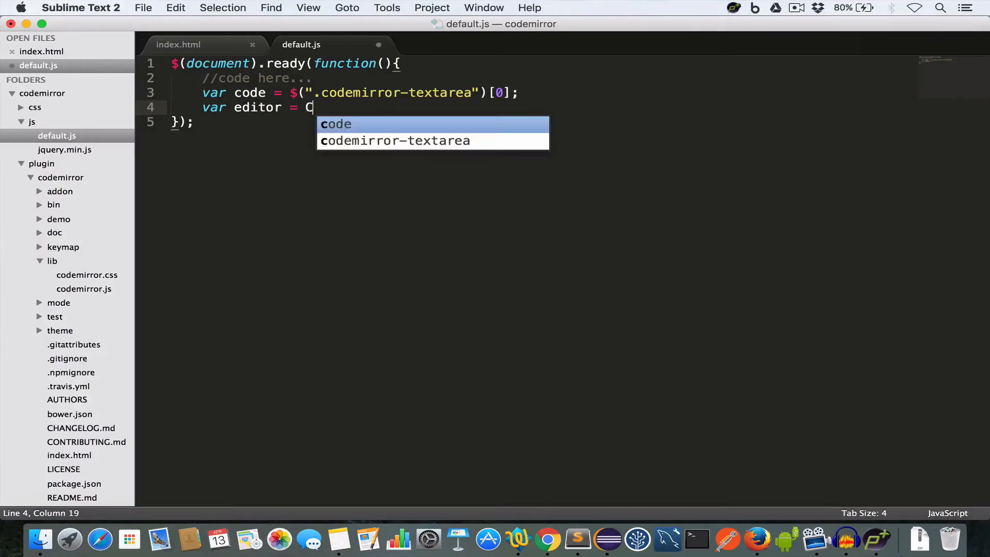
type("odeMirror.from")
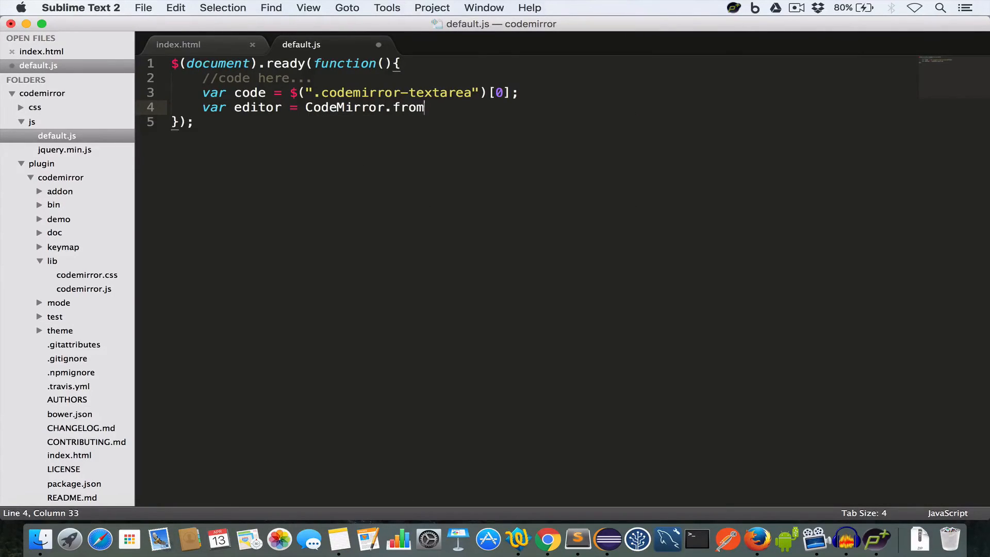
type("TextArea();")
key("Left")
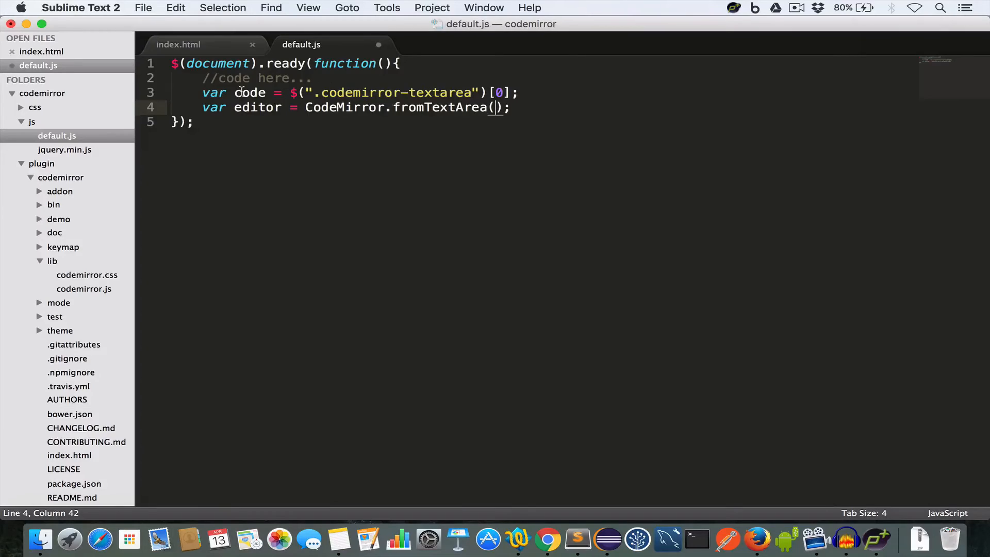
type("code, ")
type("{")
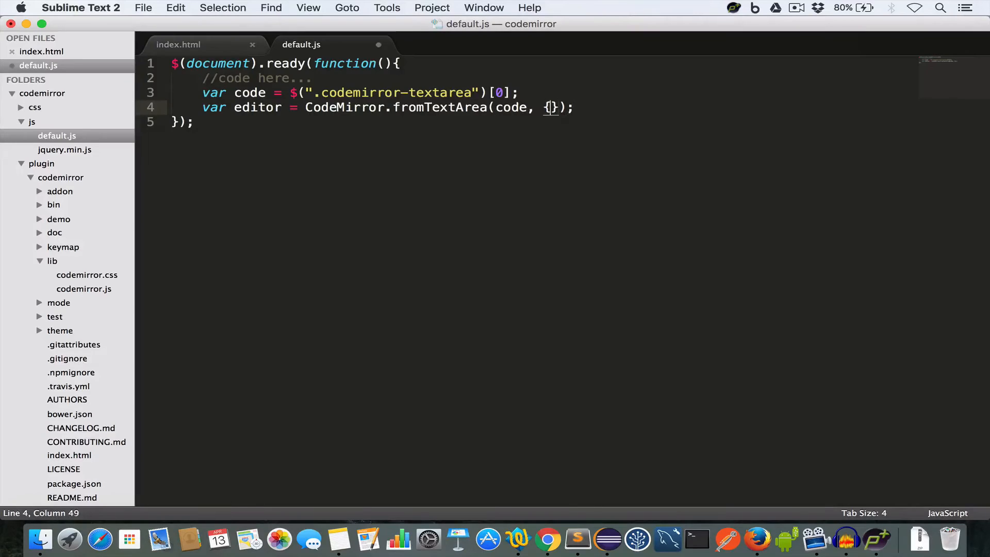
key("Return")
type("lineNumbers : t")
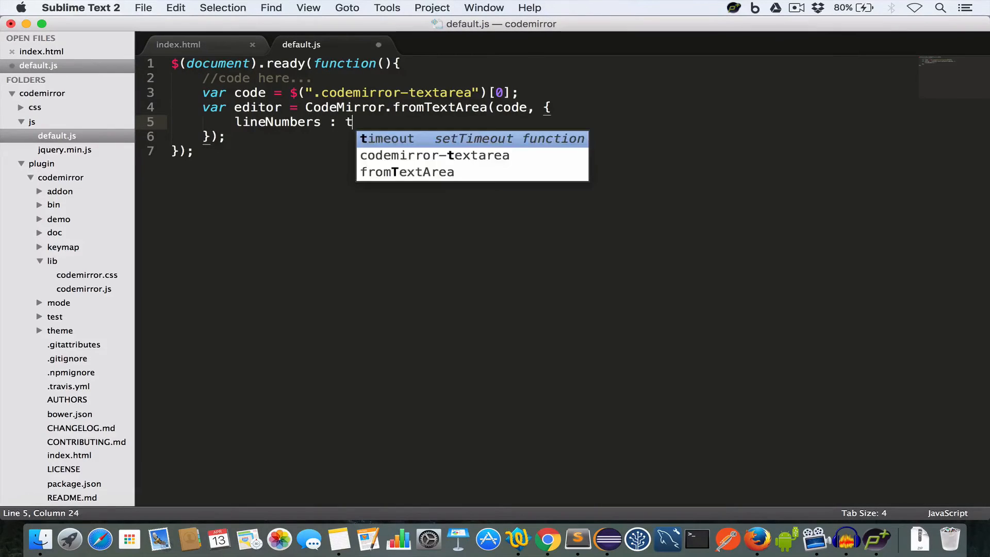
type("rue")
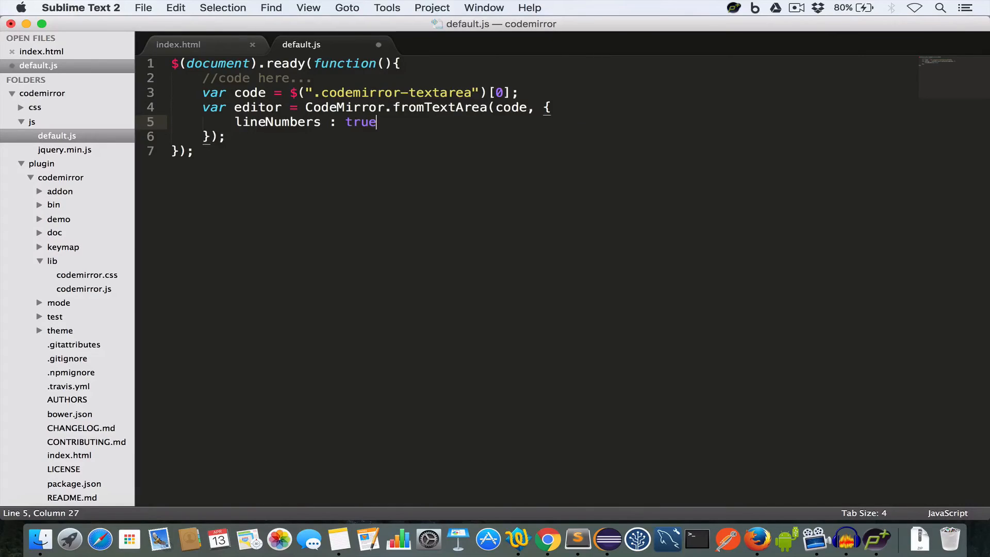
key("super+s")
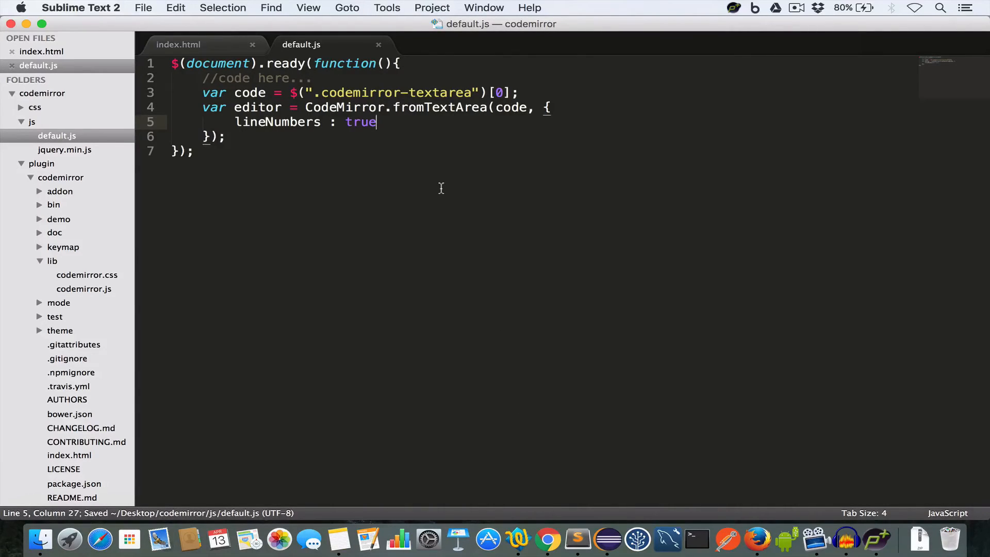
Step: Highlight the fromTextArea call and options block while explaining, resave, and switch to the desktop
left_click(546, 107)
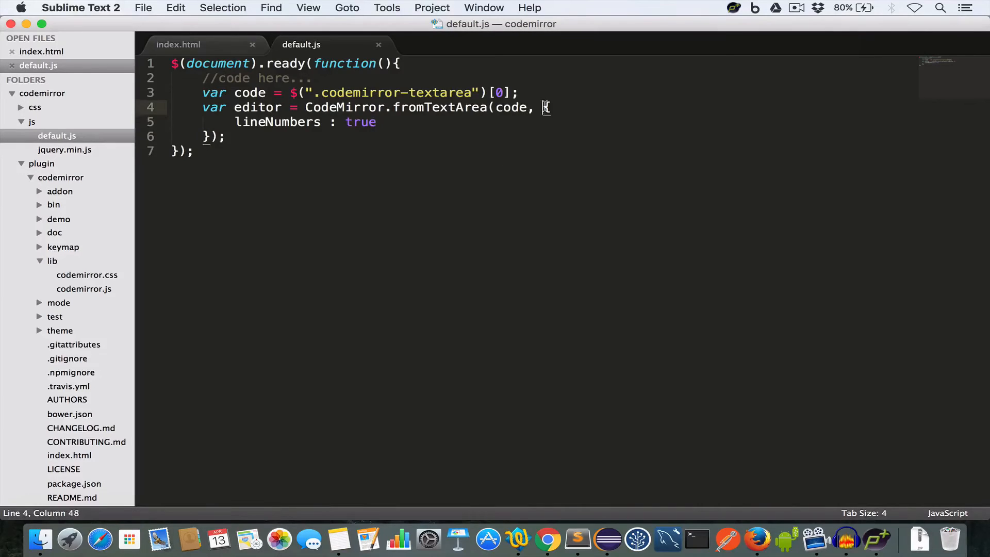
left_click_drag(546, 107, 232, 137)
left_click(421, 120)
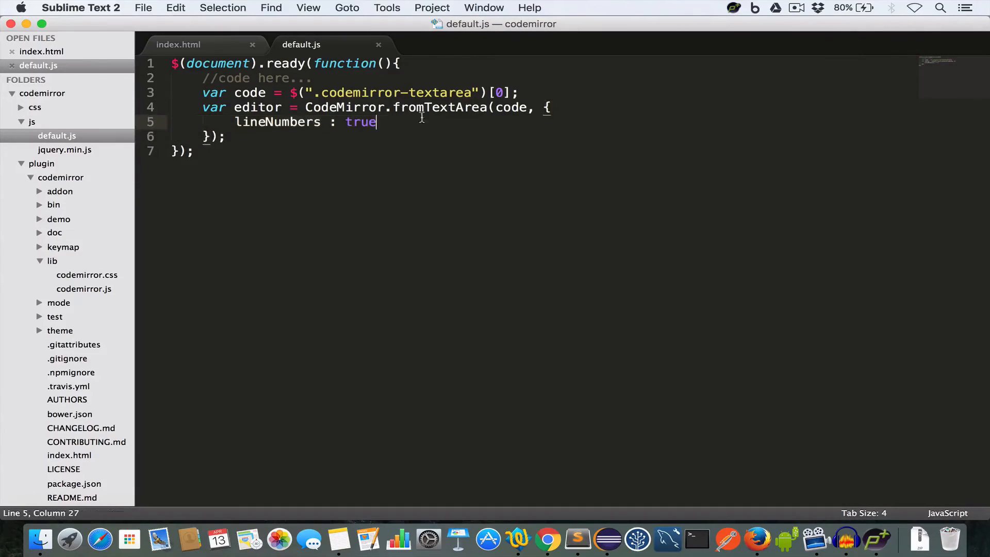
left_click_drag(393, 107, 473, 106)
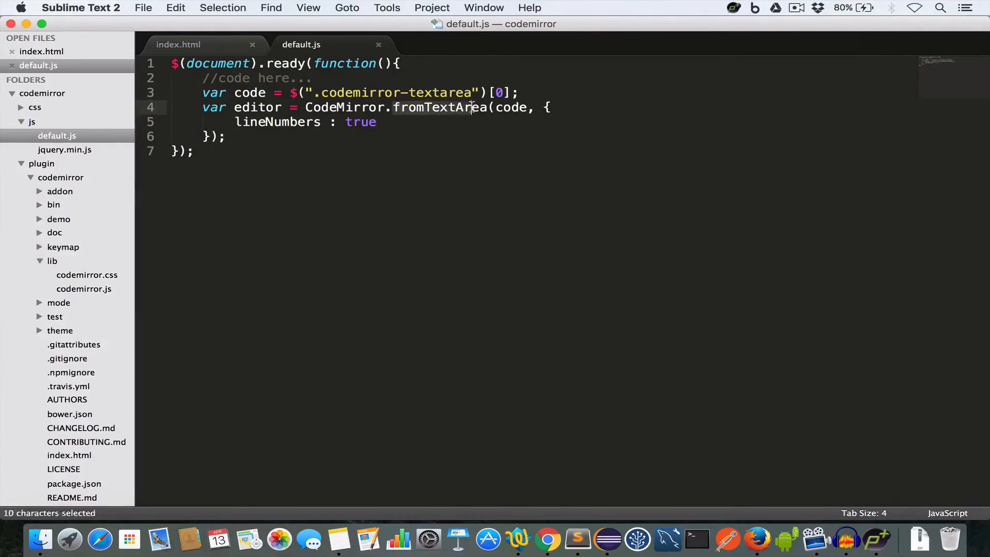
left_click(421, 121)
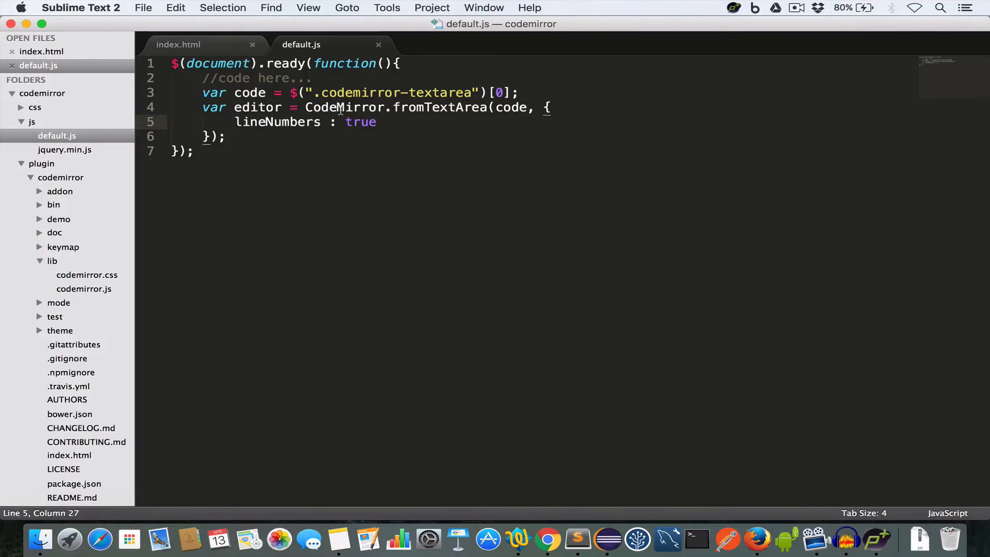
double_click(341, 111)
left_click(359, 141)
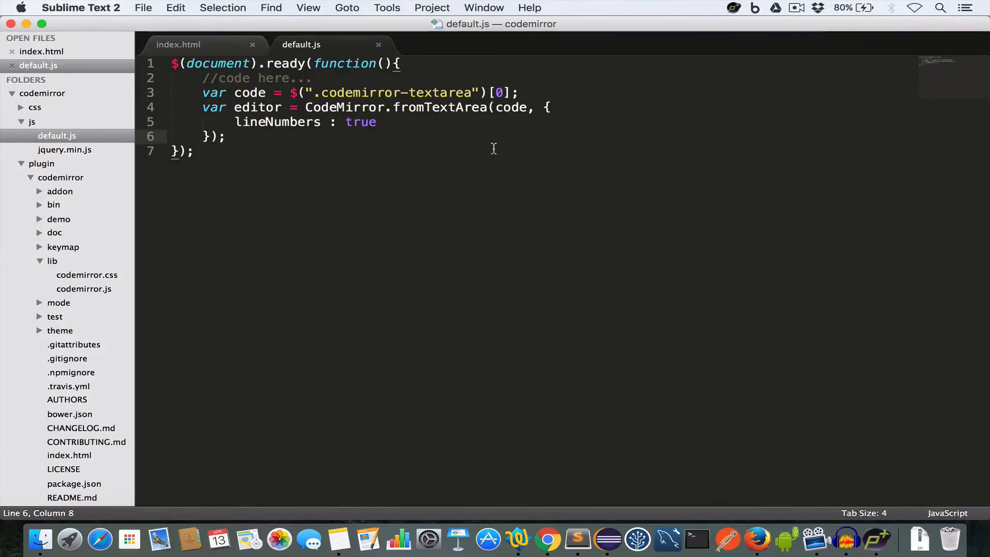
key("super+s")
key("ctrl+Right")
Step: Open index.html from the codemirror folder on the desktop into Chrome
left_click(629, 87)
double_click(627, 87)
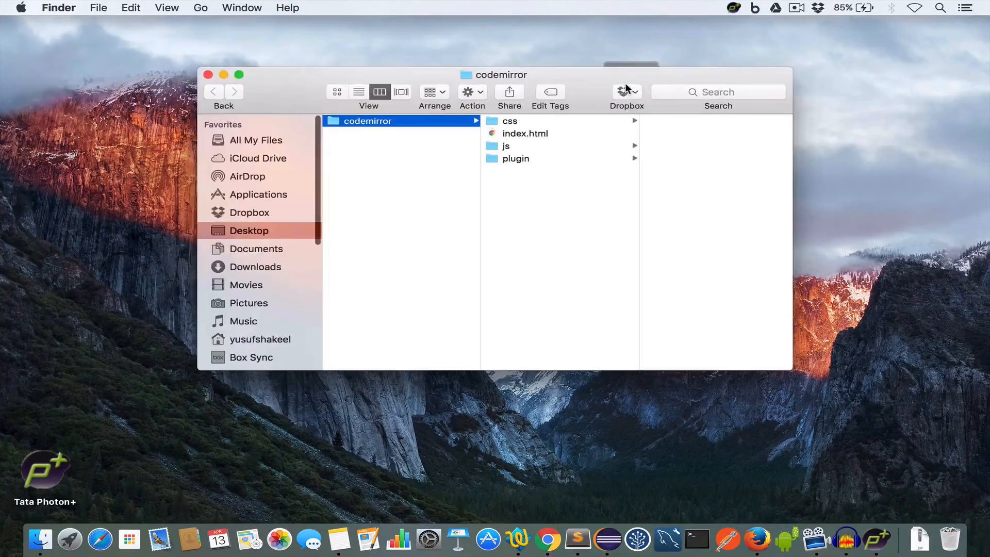
double_click(524, 133)
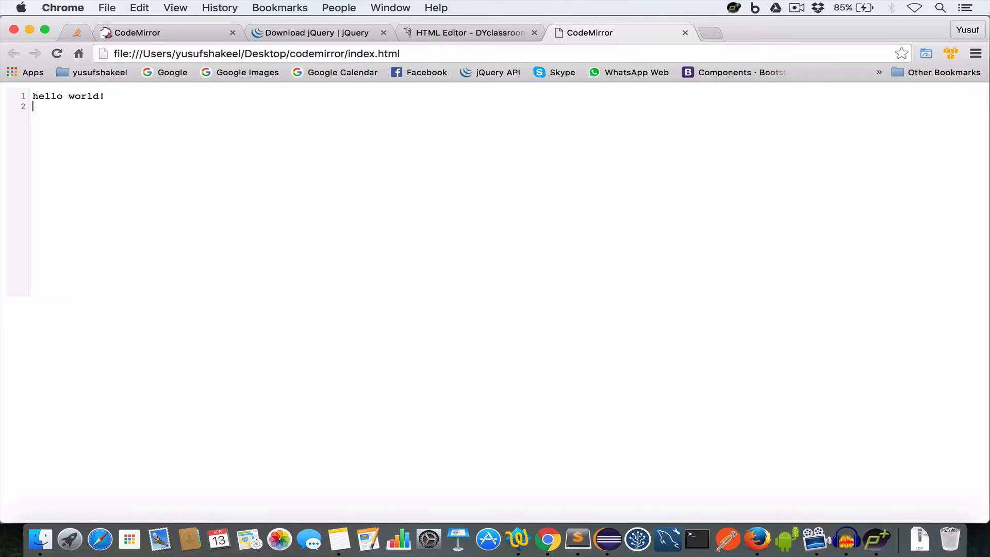
Step: Type test lines with html tags and blank lines into the CodeMirror editor
key("Return")
type("<html>")
key("Return")
type("</html>")
key("Up")
key("End")
key("Return")
key("Return")
key("Up")
type("xt editor")
type(" using codemirror")
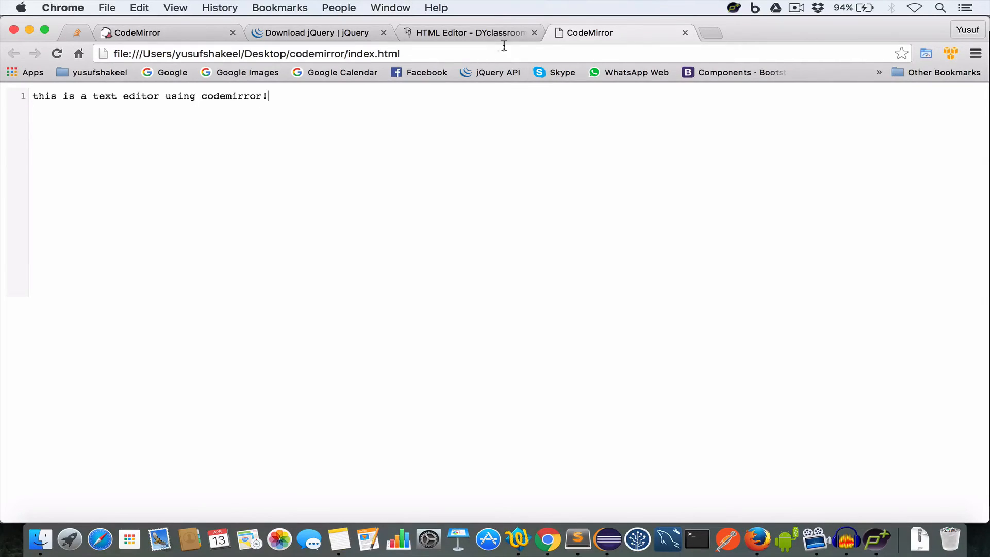
Step: Focus the DYclassroom HTML Editor, copy all the page code from Sublime Text 2, and return to Chrome
left_click(489, 37)
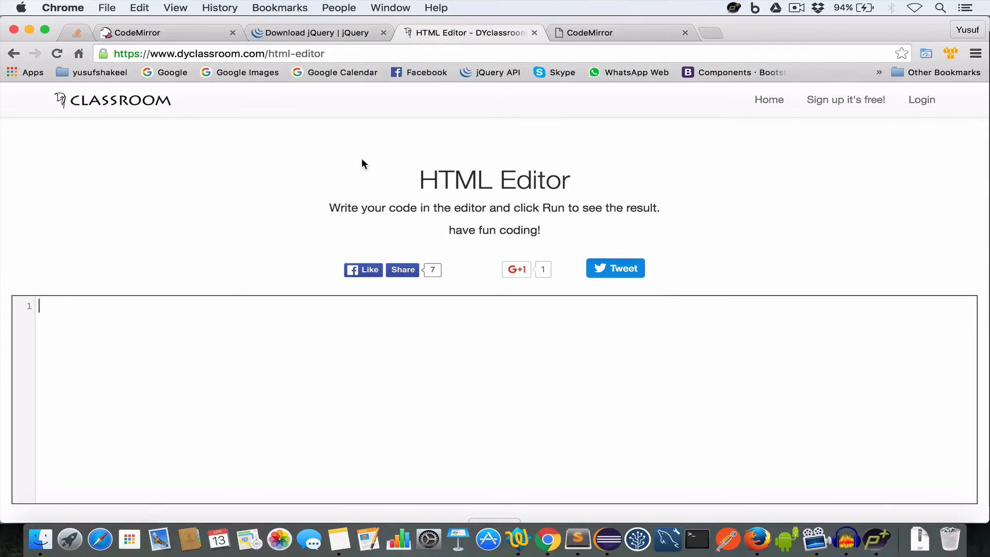
scroll(361, 158, "down", 3)
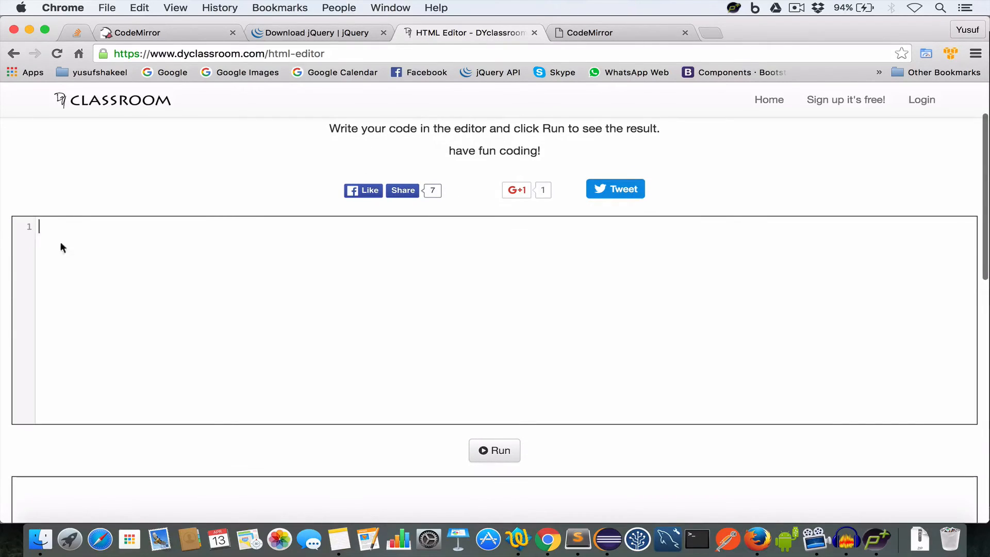
left_click(123, 276)
scroll(208, 293, "up", 1)
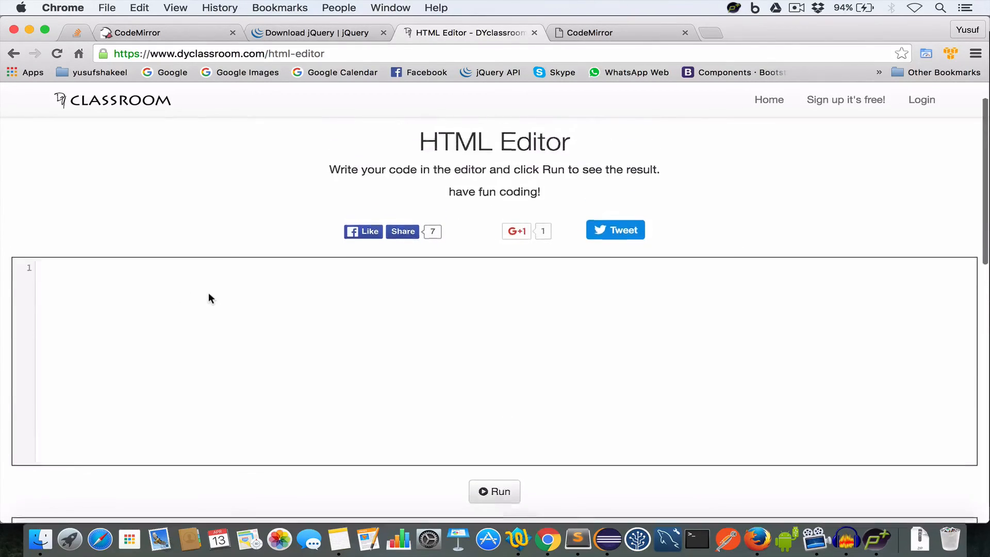
scroll(207, 293, "down", 3)
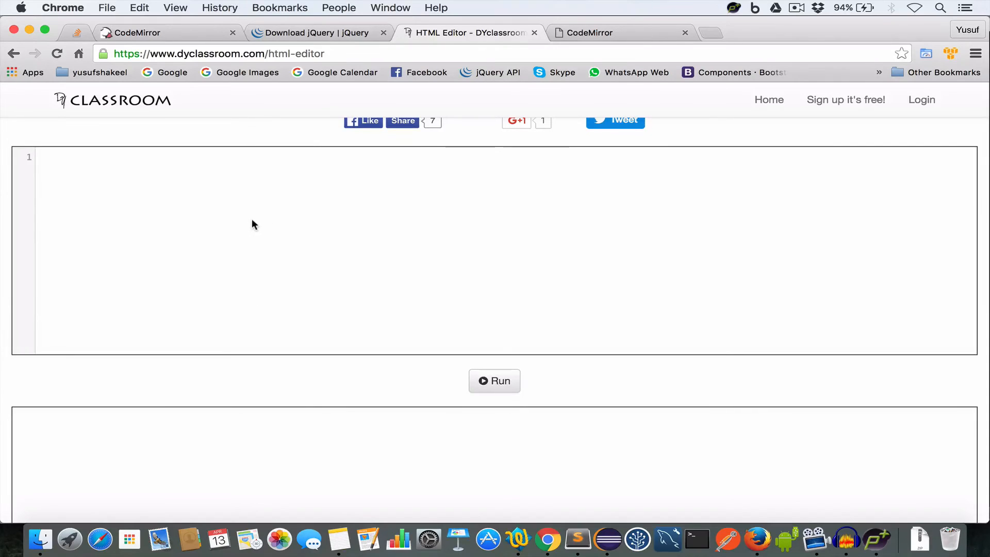
scroll(252, 225, "down", 2)
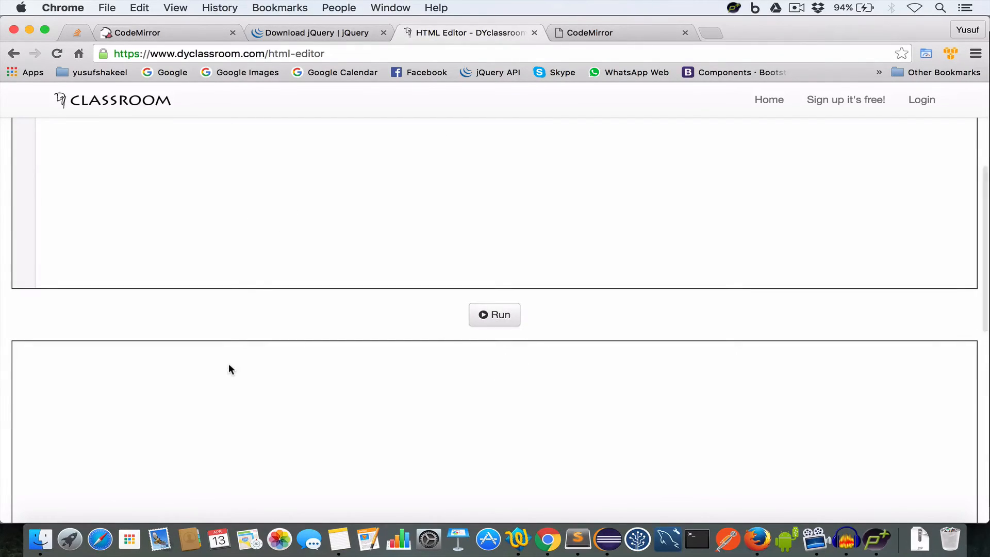
scroll(278, 364, "up", 3)
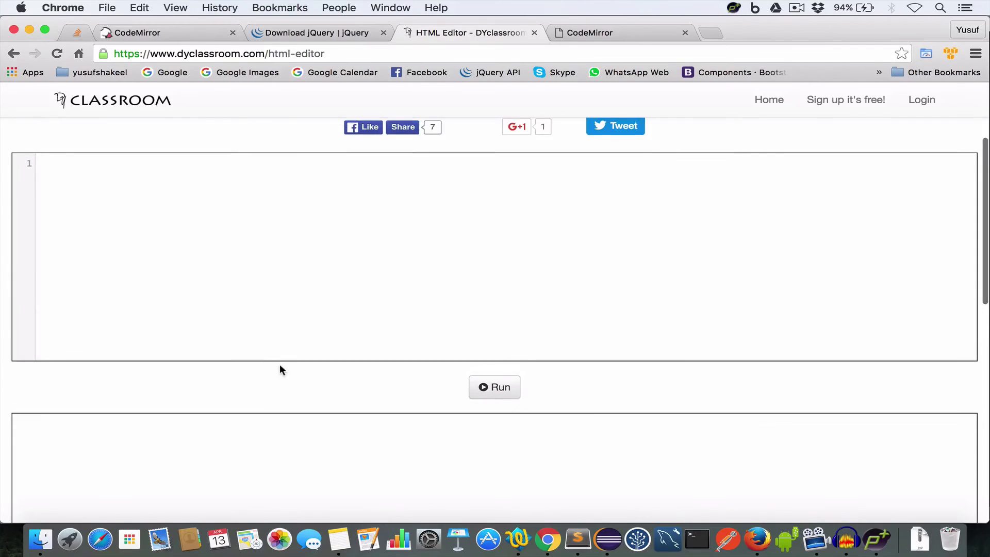
left_click(579, 539)
key("super+a")
key("super+c")
left_click(489, 273)
left_click(547, 539)
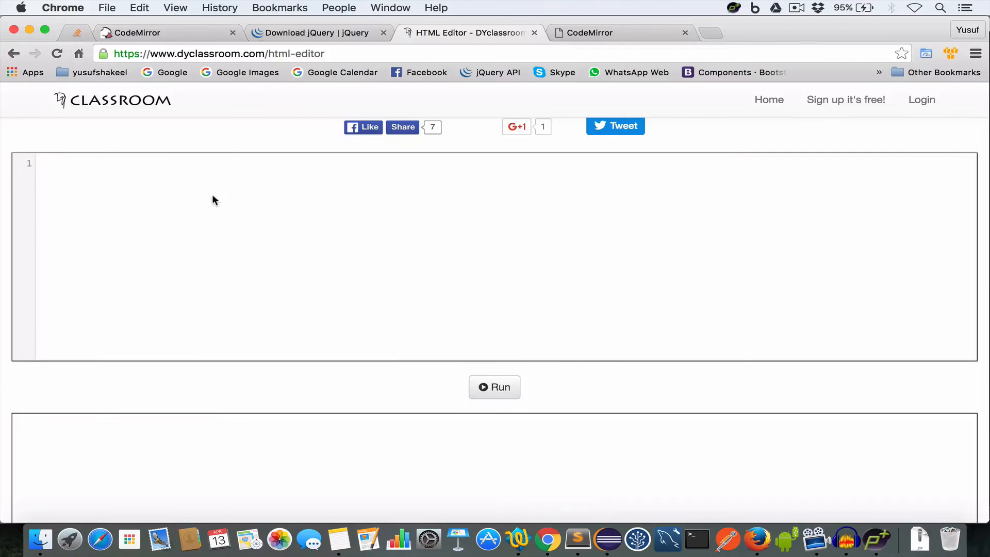
scroll(212, 195, "up", 5)
Step: Paste the index page code into the online editor and run it to preview Hello World!
key("super+v")
scroll(174, 299, "down", 5)
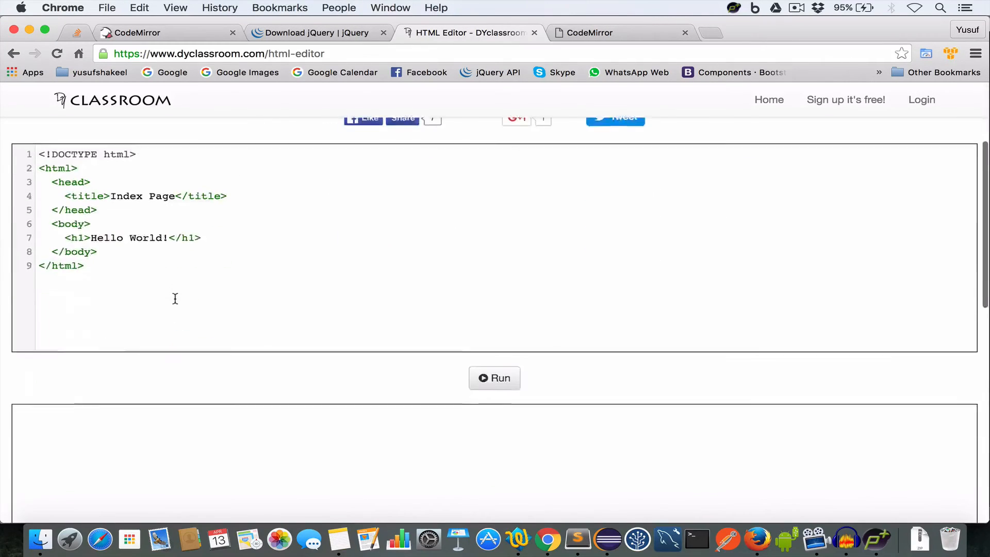
scroll(175, 298, "up", 1)
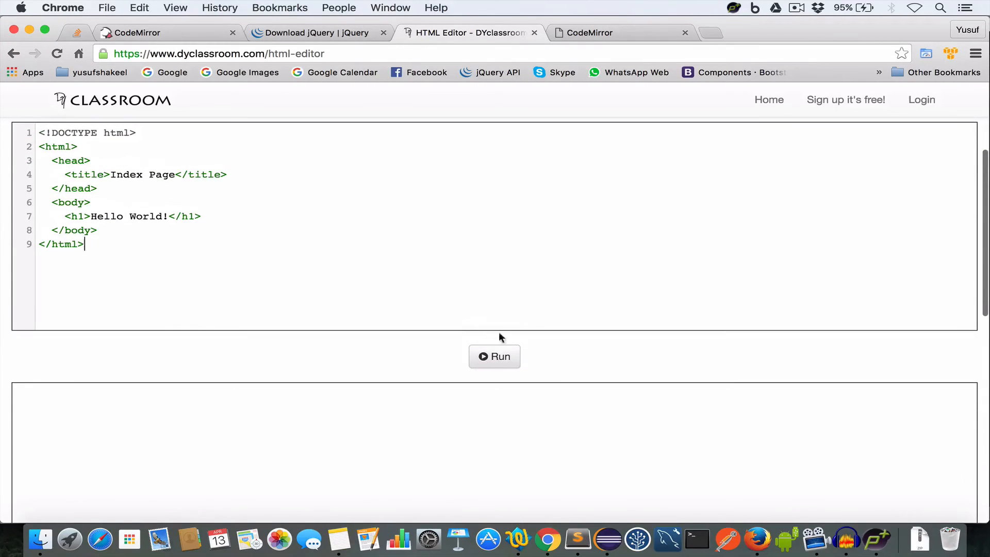
left_click(495, 356)
triple_click(221, 418)
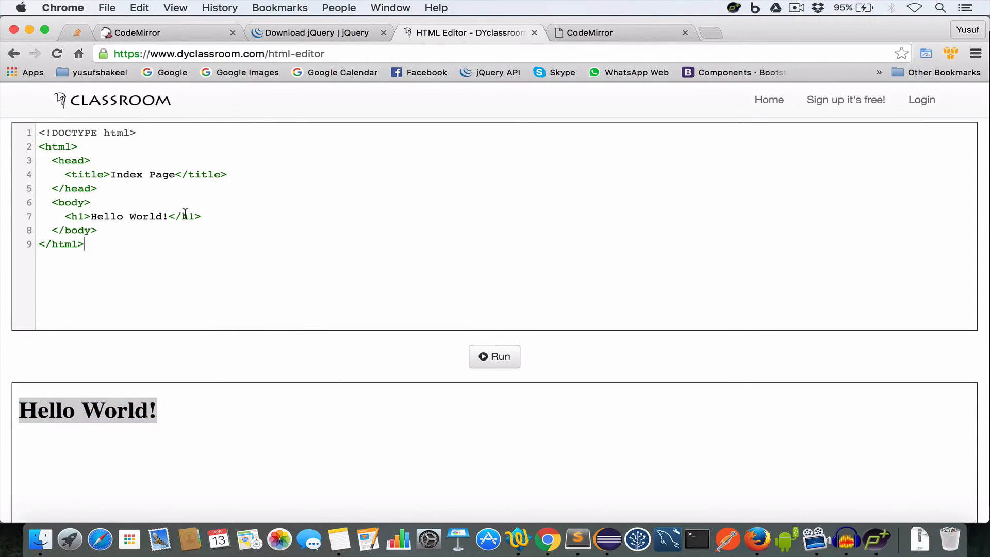
Step: Replace the Hello World! heading text with Hi and rerun the preview
left_click(148, 243)
left_click(169, 216)
left_click_drag(168, 216, 92, 217)
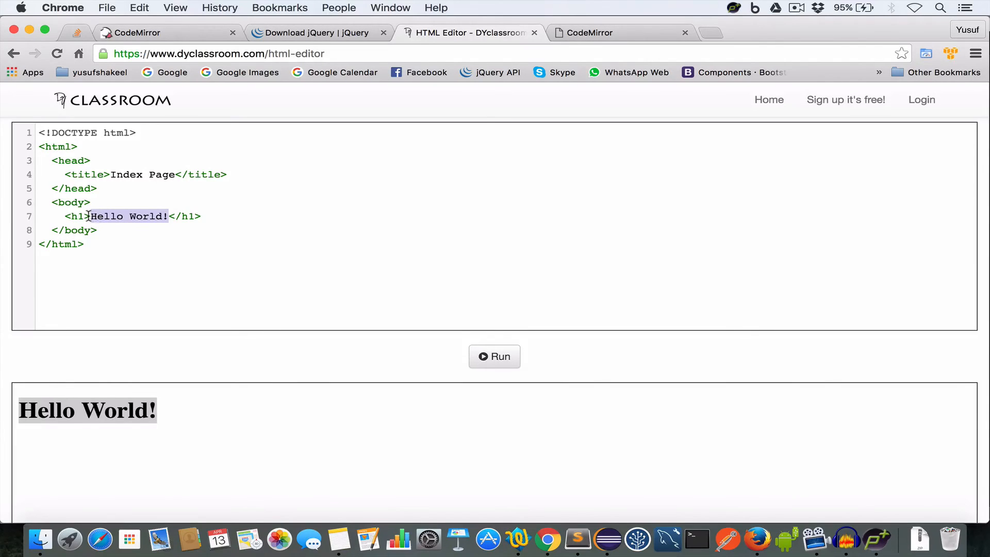
type("Hi")
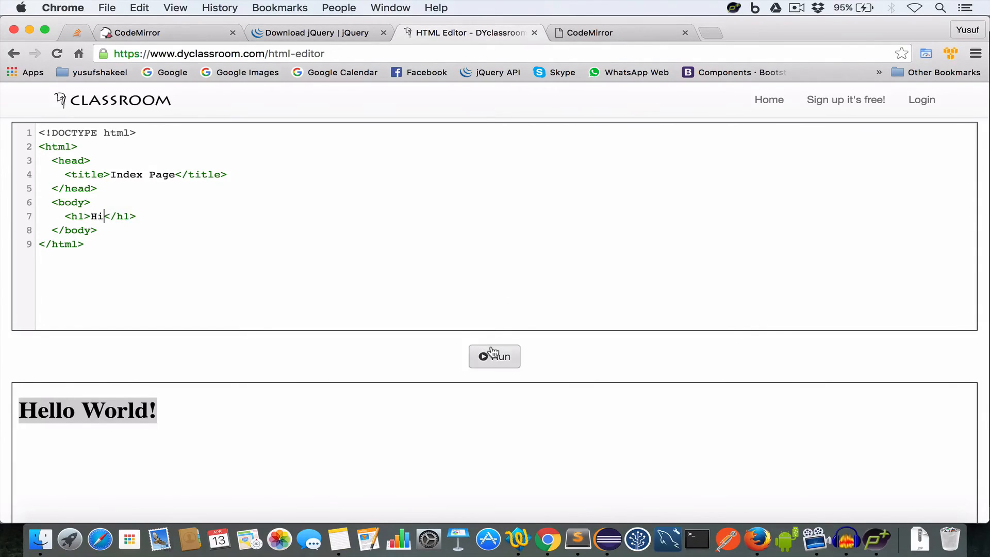
left_click(493, 356)
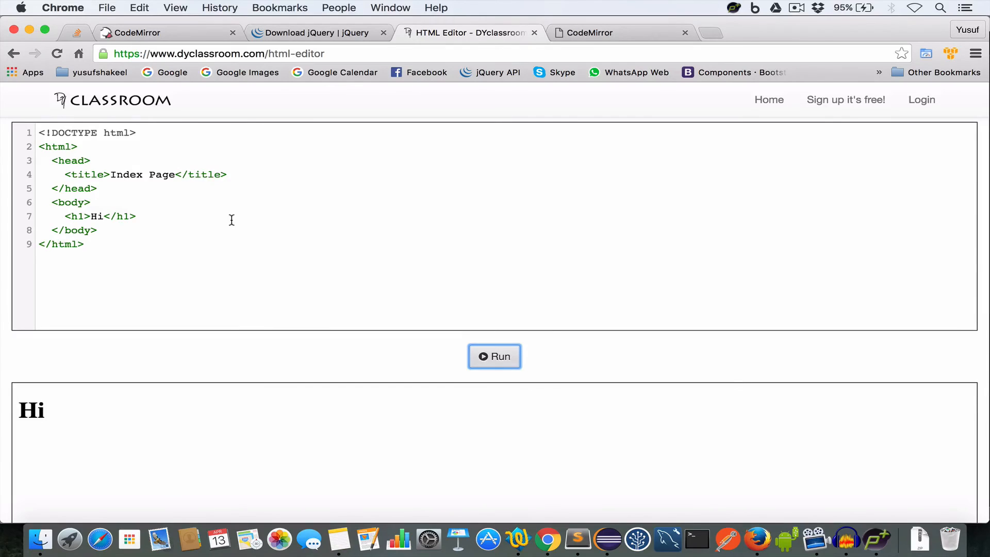
scroll(232, 220, "up", 1)
Step: Add a <style> block in head with an h1 { color: blue; } rule
left_click(239, 187)
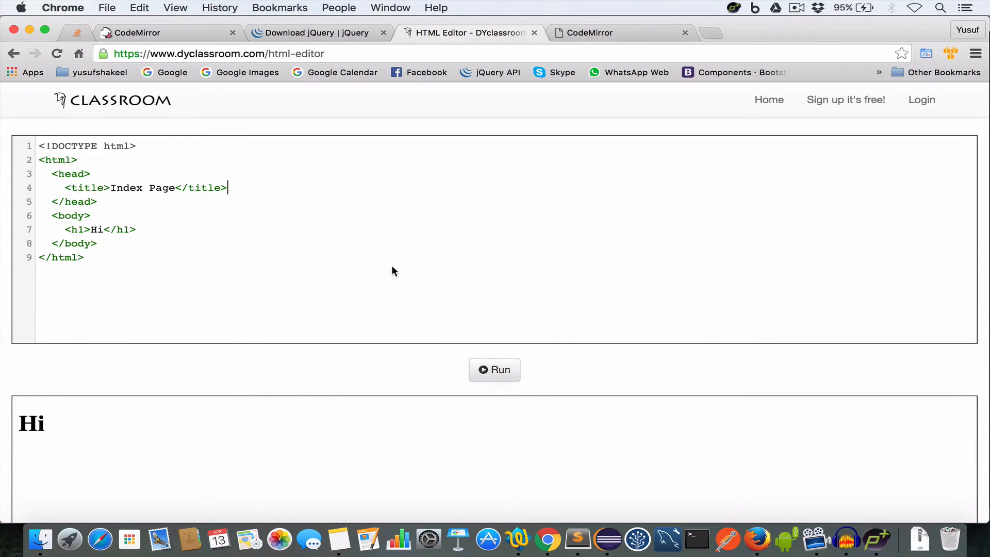
key("Return")
type("<style>")
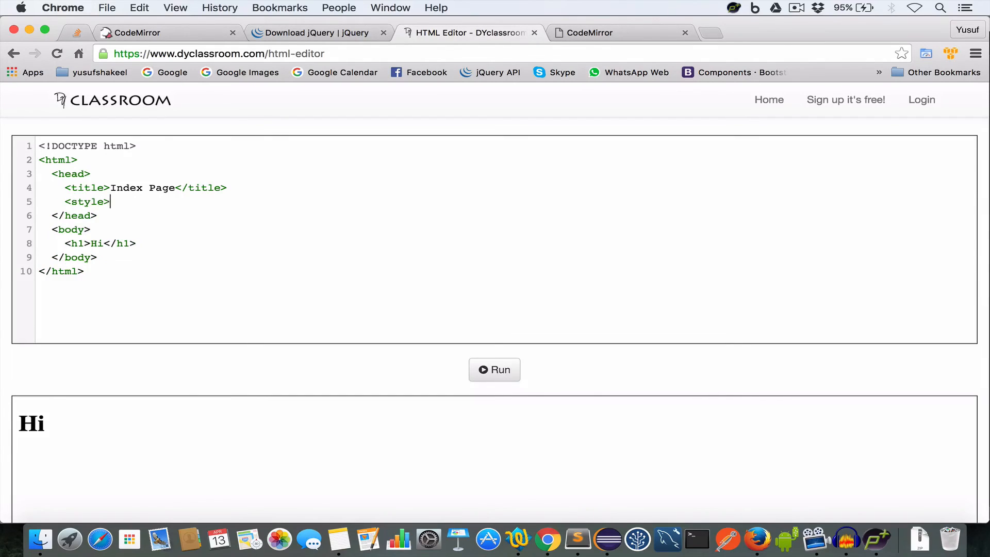
key("Return")
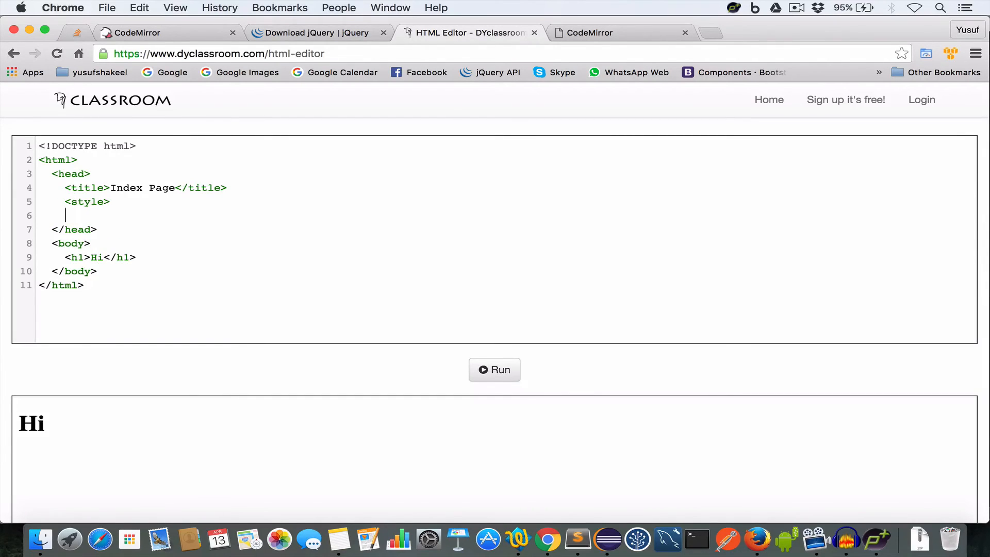
type("</style>")
key("Up")
key("Return")
type("h1")
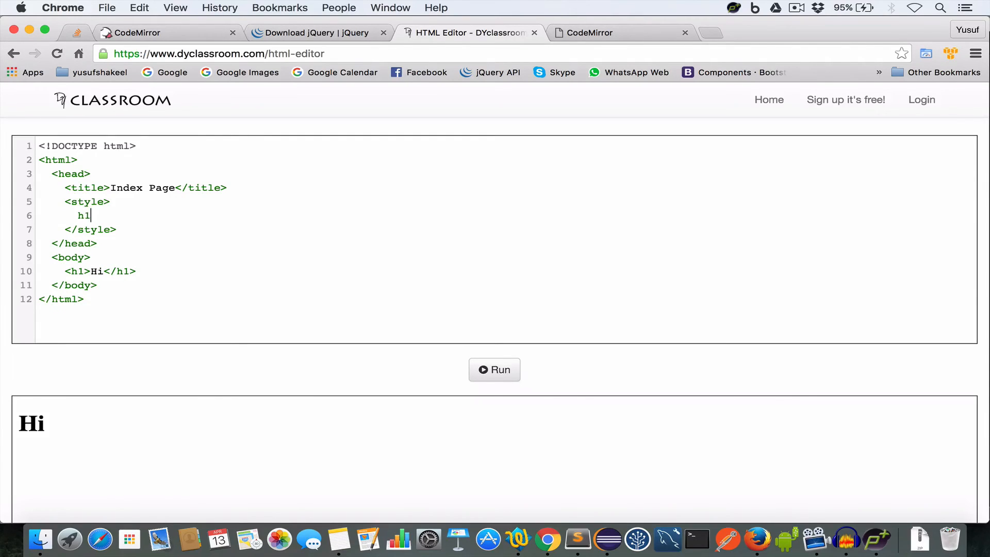
type(" {")
key("Return")
type("}")
key("Up")
key("Return")
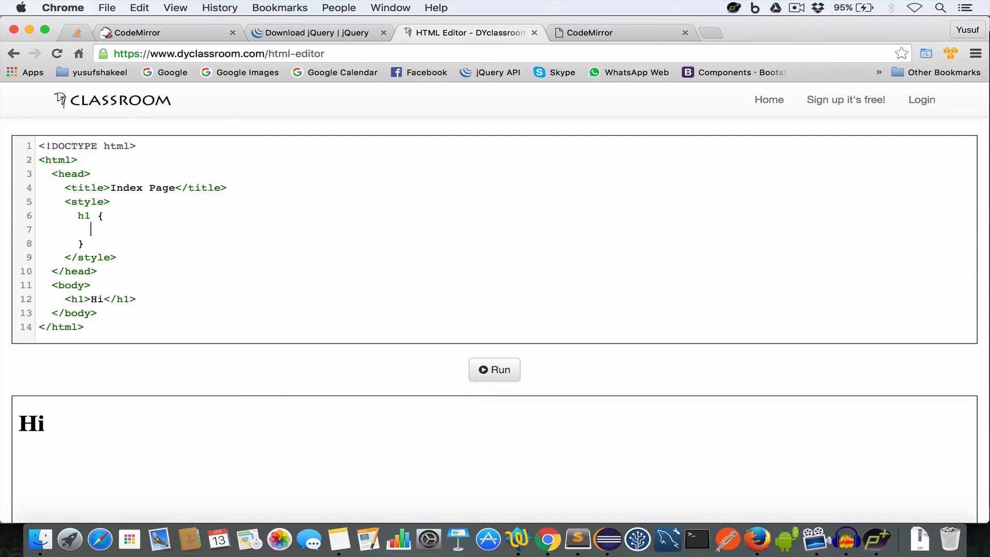
type("color: ")
type("blue;")
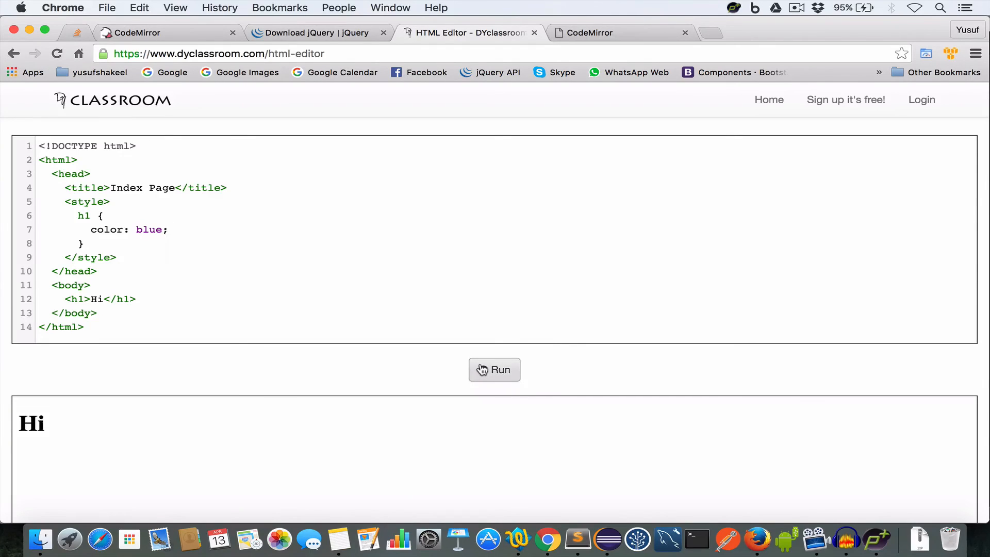
Step: Run to show the blue Hi, change the colour to red, and rerun
left_click(482, 370)
double_click(32, 424)
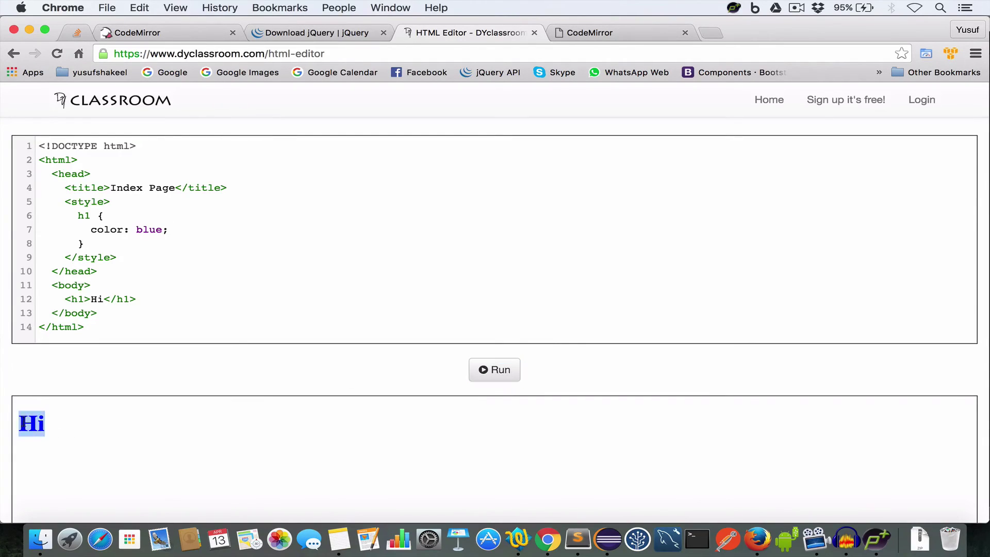
double_click(149, 229)
type("red")
left_click(496, 370)
scroll(417, 271, "up", 5)
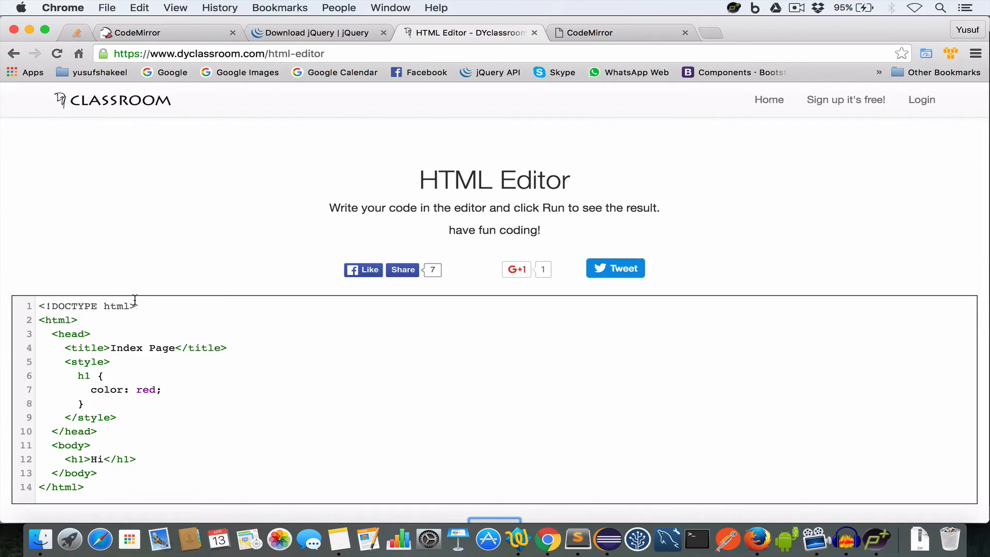
scroll(302, 385, "down", 5)
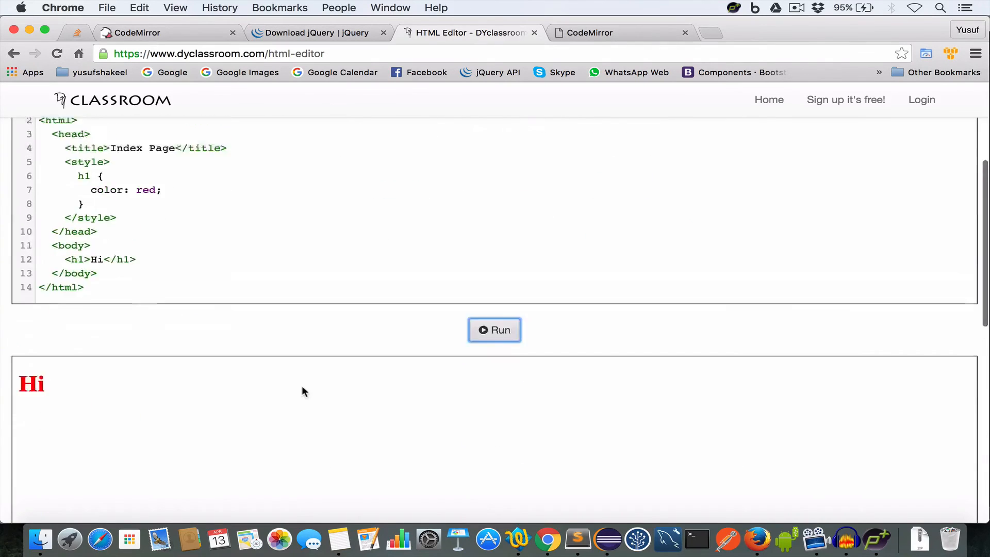
scroll(302, 386, "up", 5)
Step: Go to the DYclassroom home page via the header logo
left_click(135, 103)
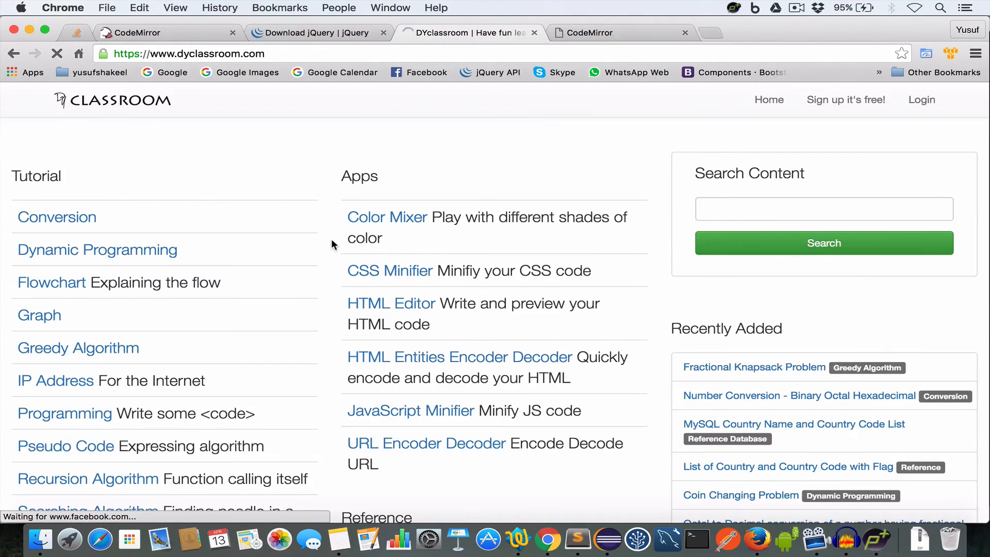
scroll(332, 244, "down", 8)
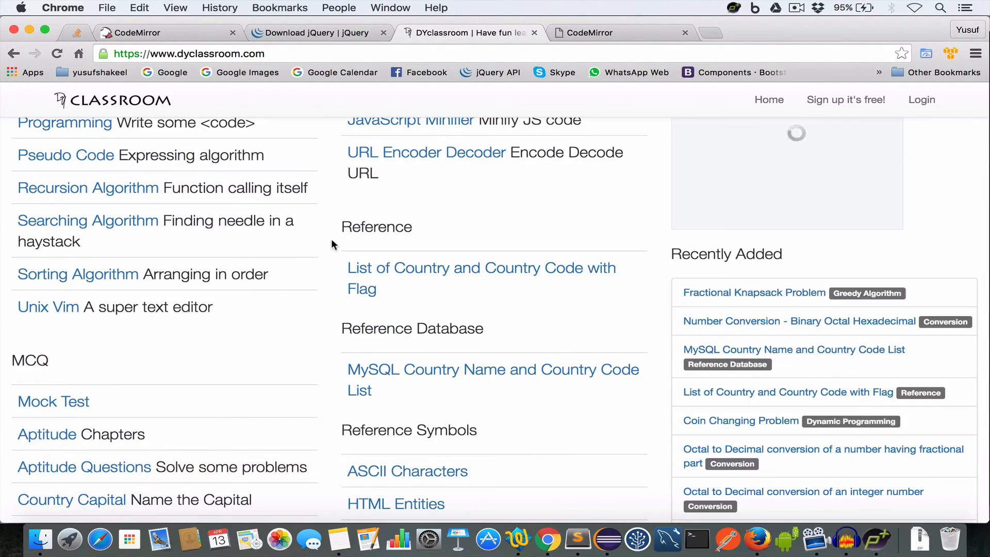
scroll(331, 245, "up", 8)
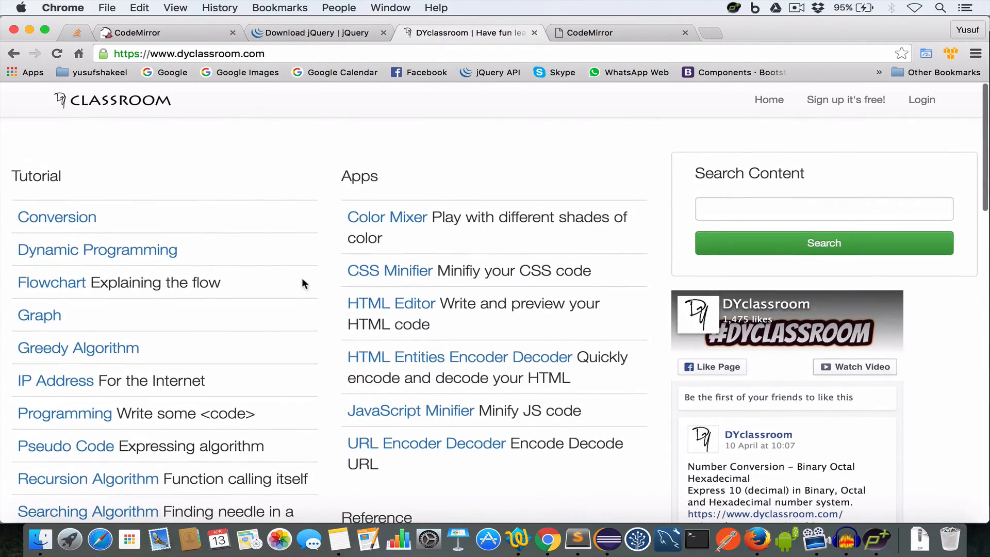
scroll(301, 283, "down", 4)
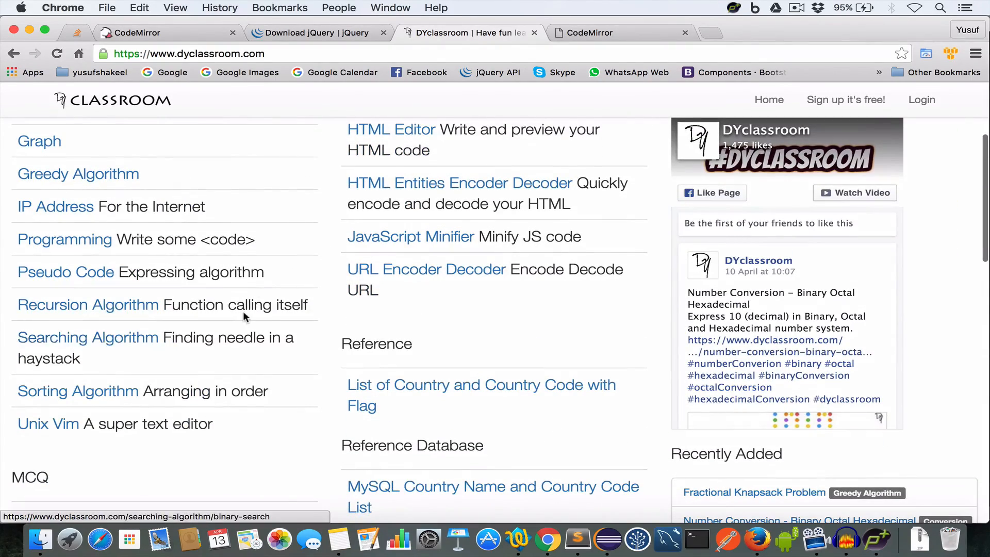
scroll(243, 316, "up", 4)
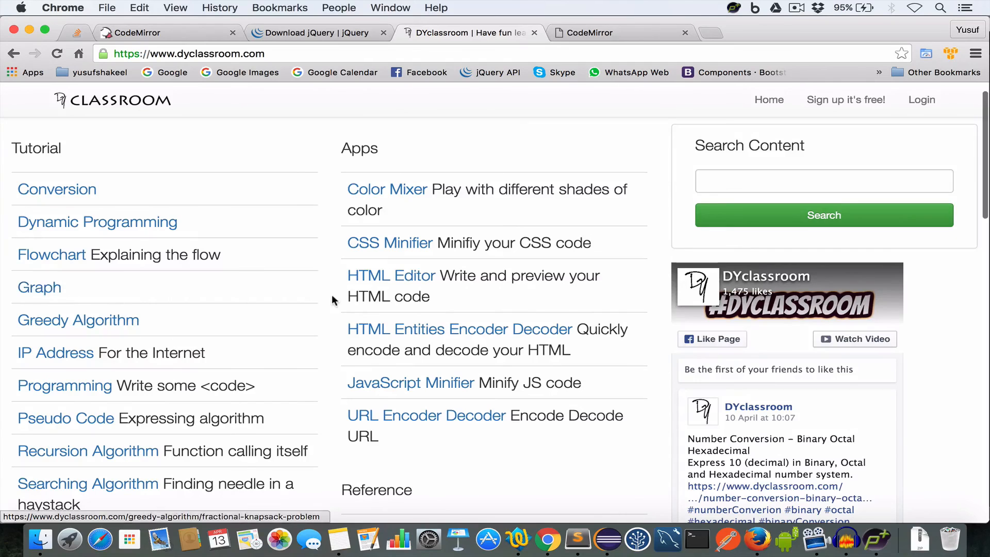
scroll(336, 295, "up", 1)
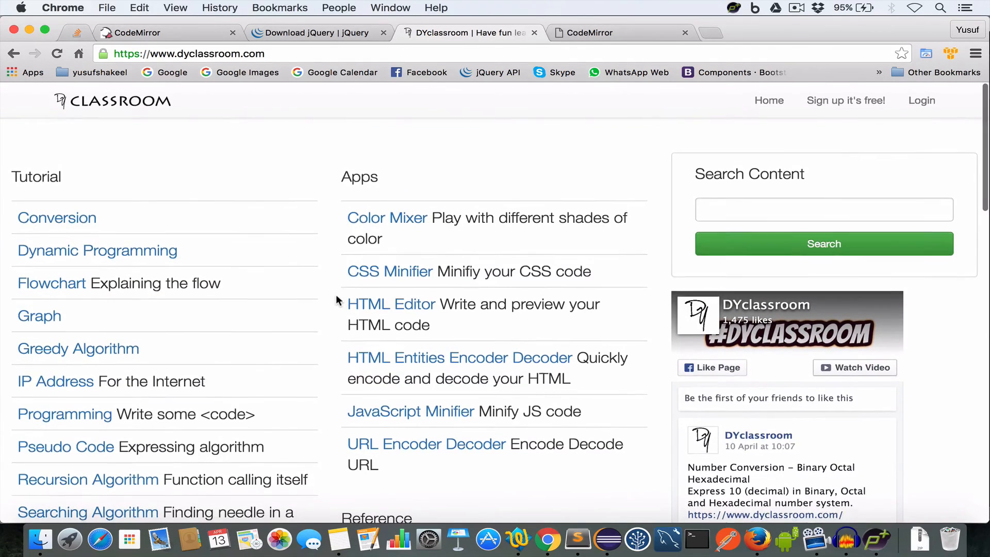